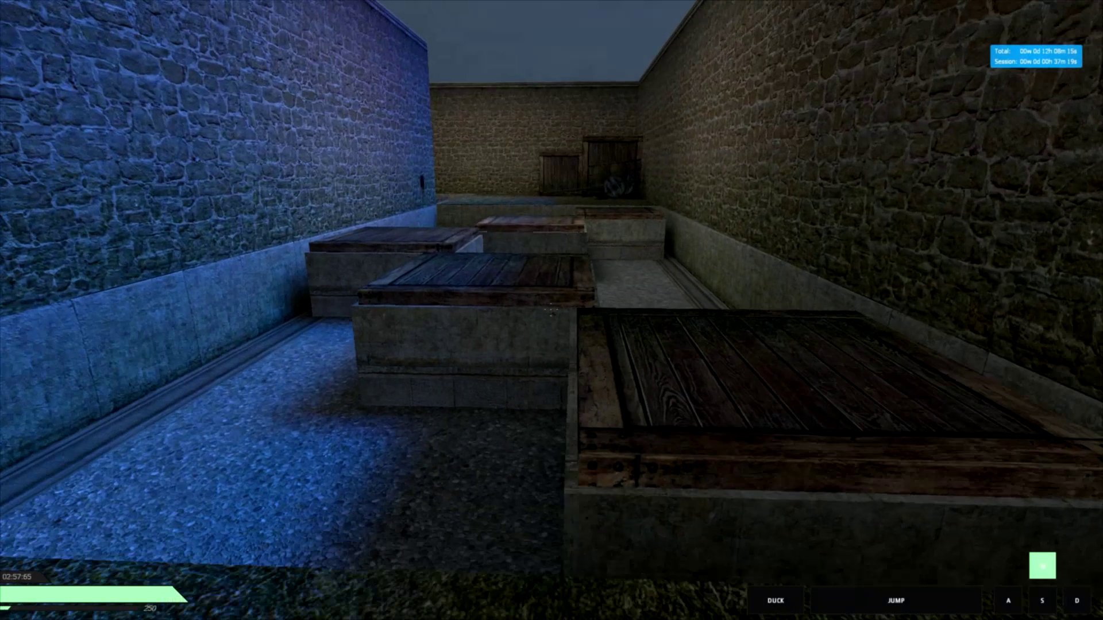
Walk forward through the corridor, then toggle the console and game menu closed.
key("w")
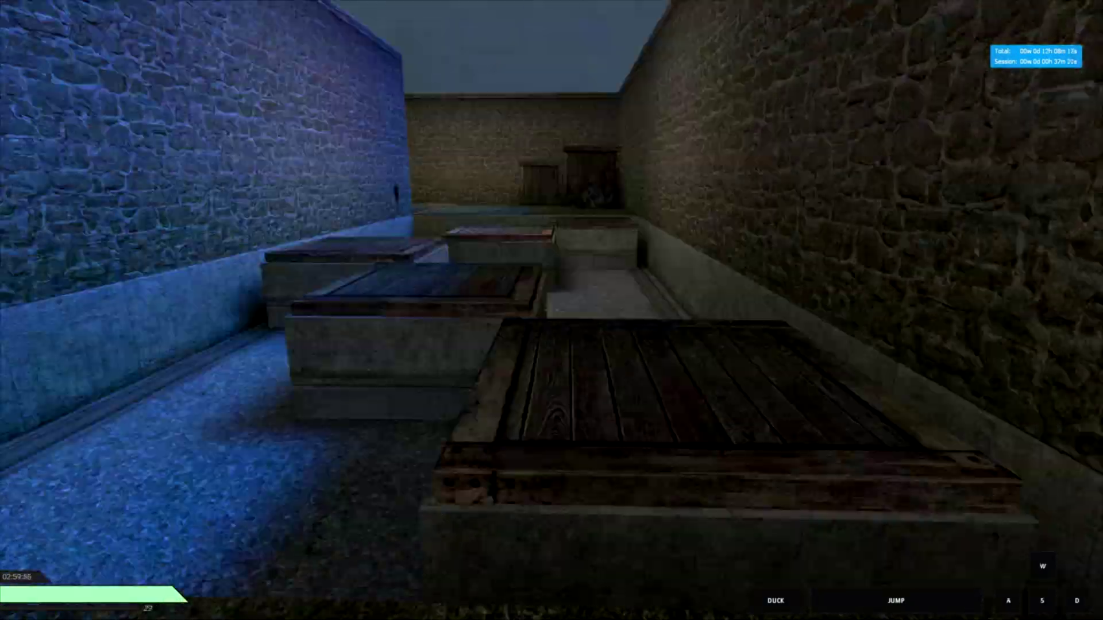
key("w")
key("w")
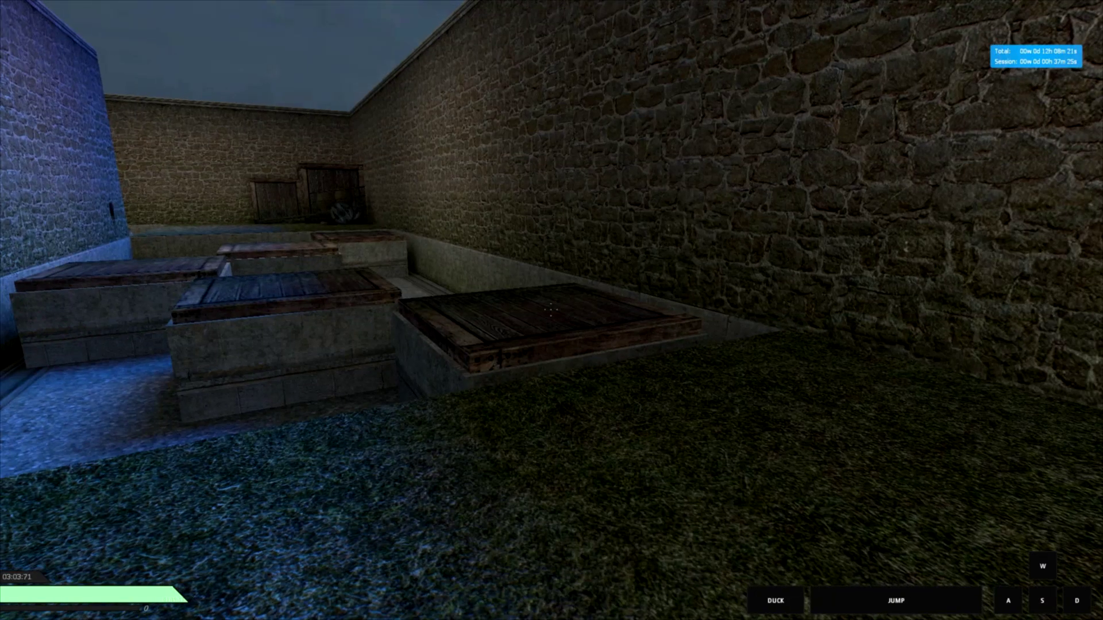
key("w")
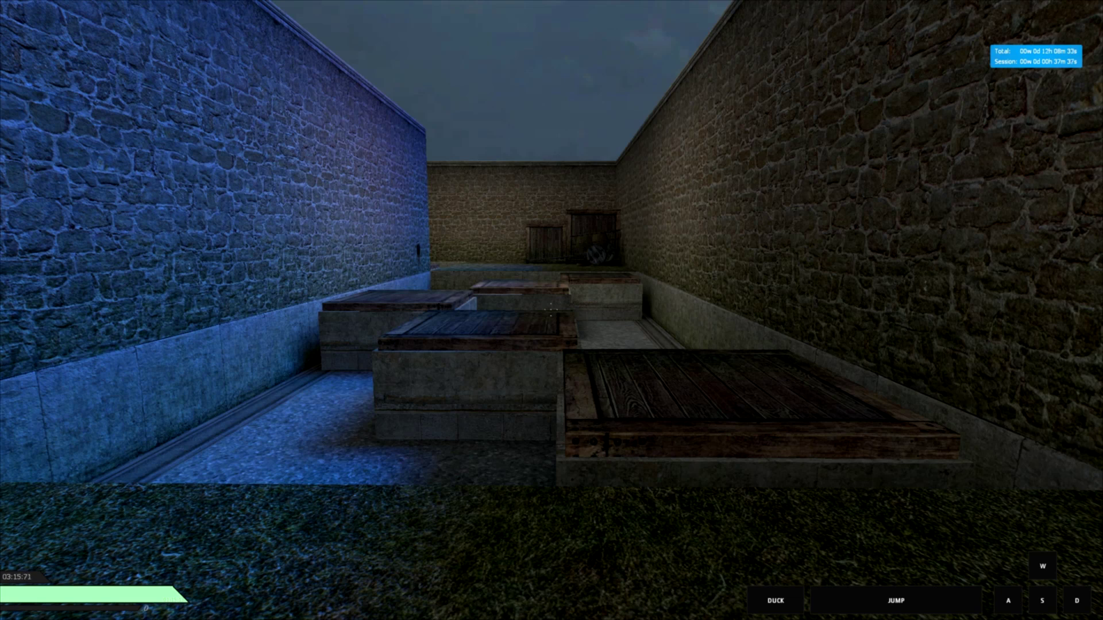
key("Escape")
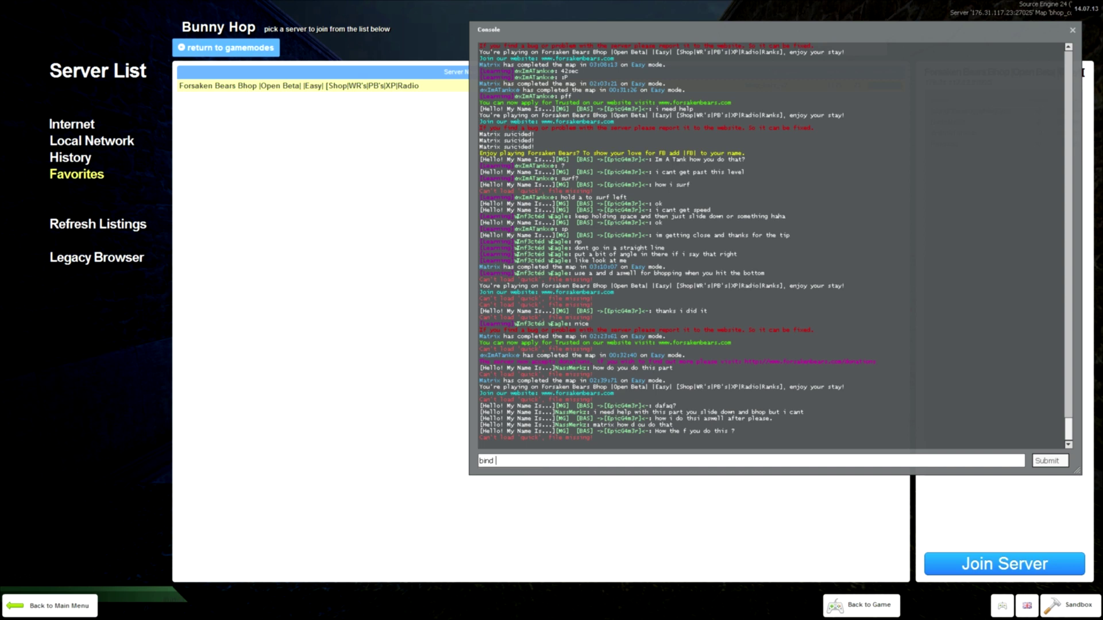
scroll(768, 241, "up", 3)
key("grave")
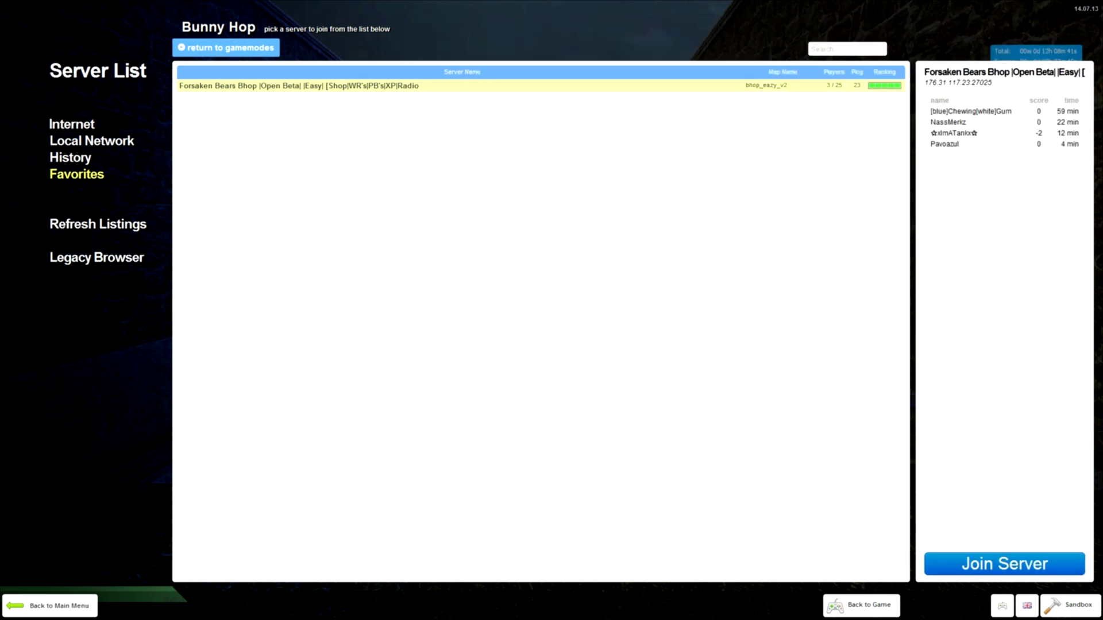
key("Escape")
key("Escape")
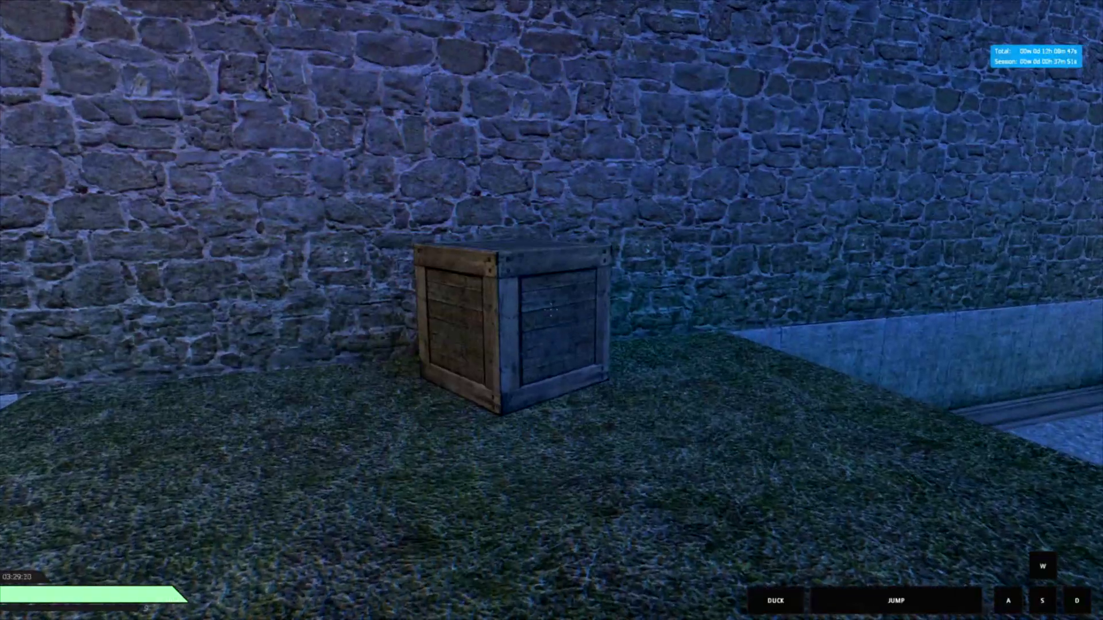
Pick EASY from the F1 difficulty menu to respawn at the start zone.
key("F1")
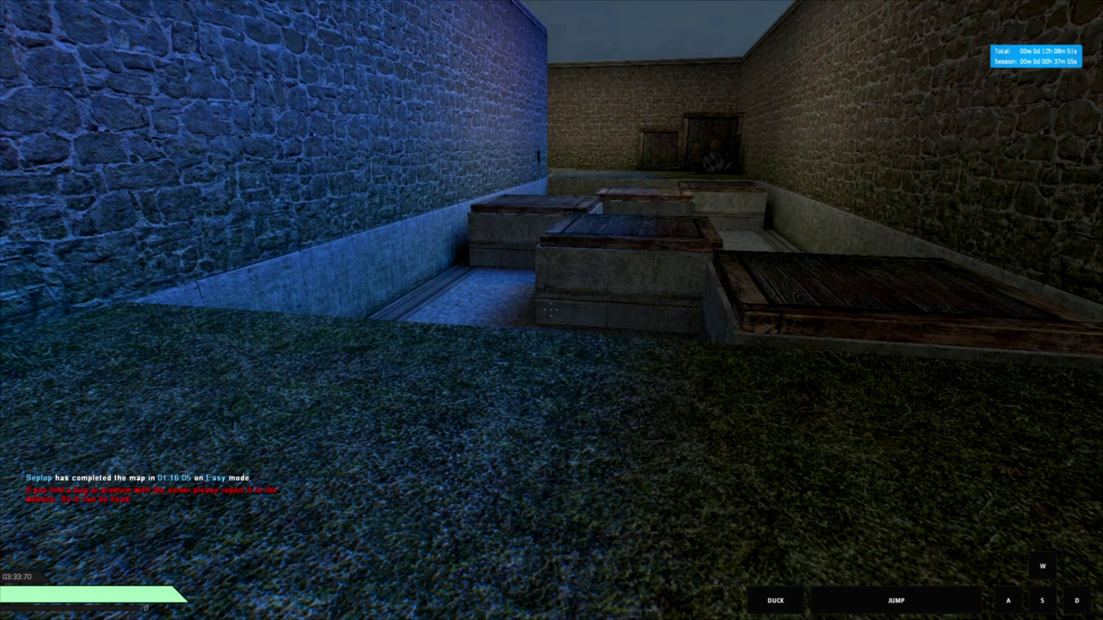
key("F3")
key("F3")
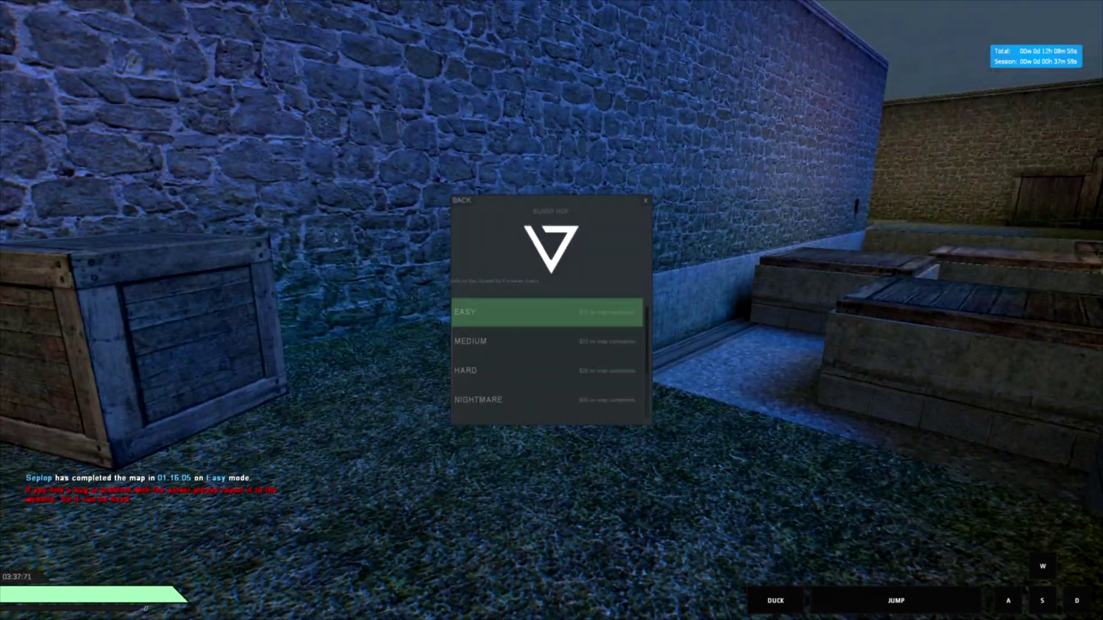
left_click(547, 312)
Leave the start zone toward the crates, jump and turn, then return to the start line.
key("w")
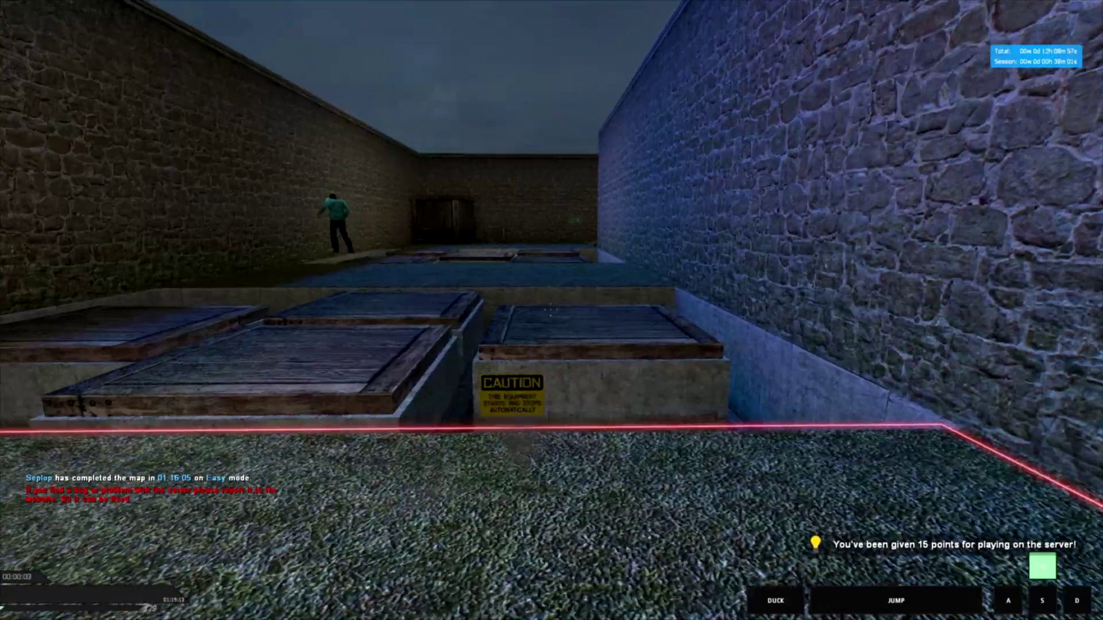
key("w")
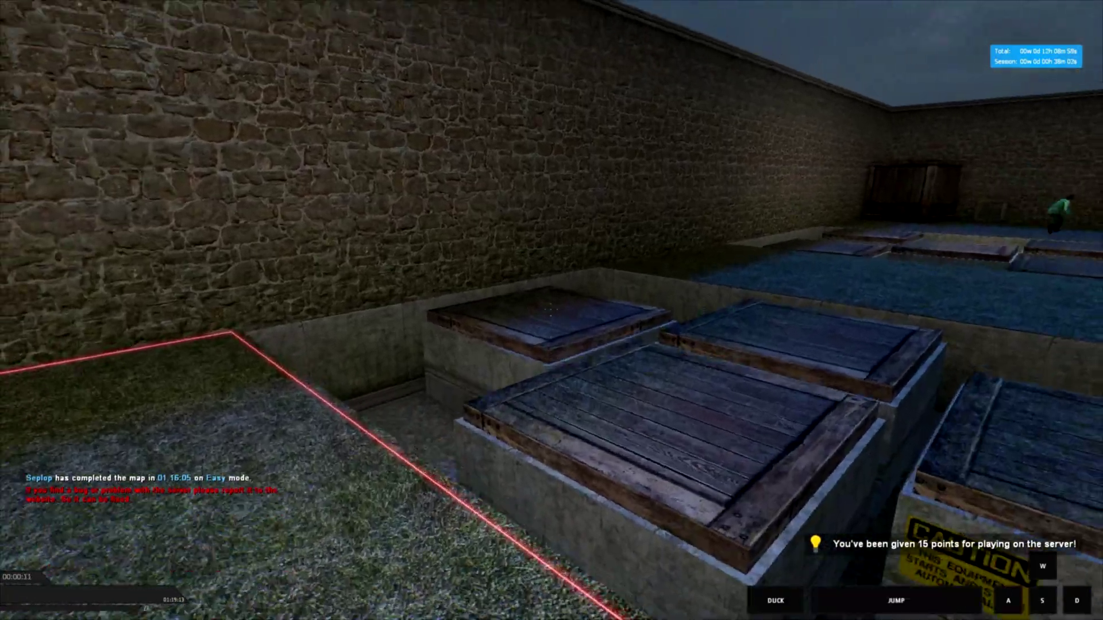
key("w")
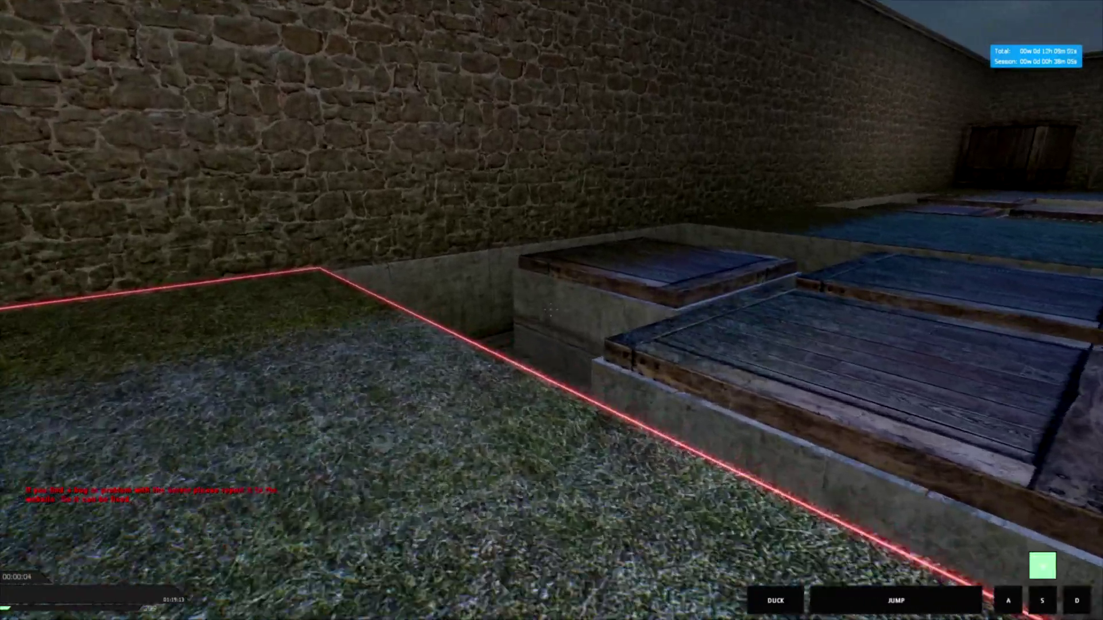
key("w")
key("space")
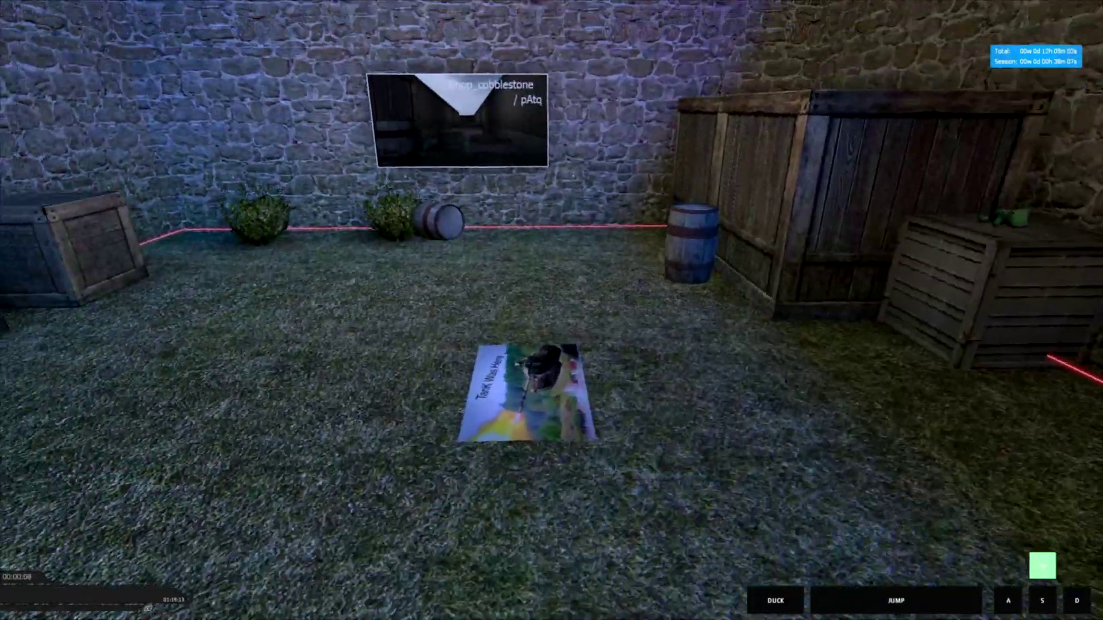
key("w")
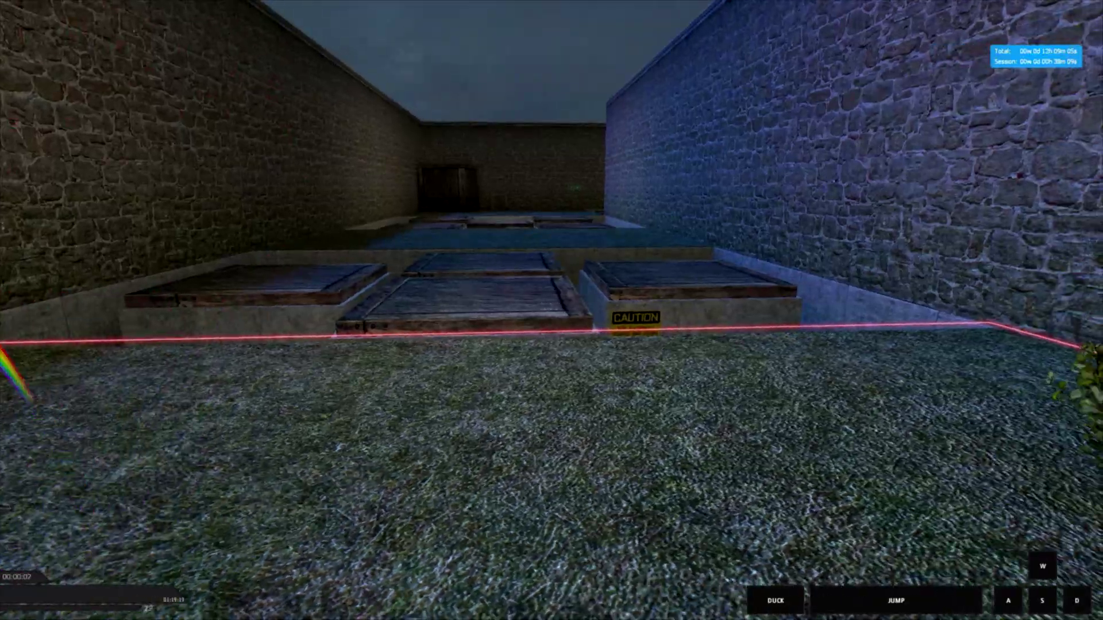
key("w")
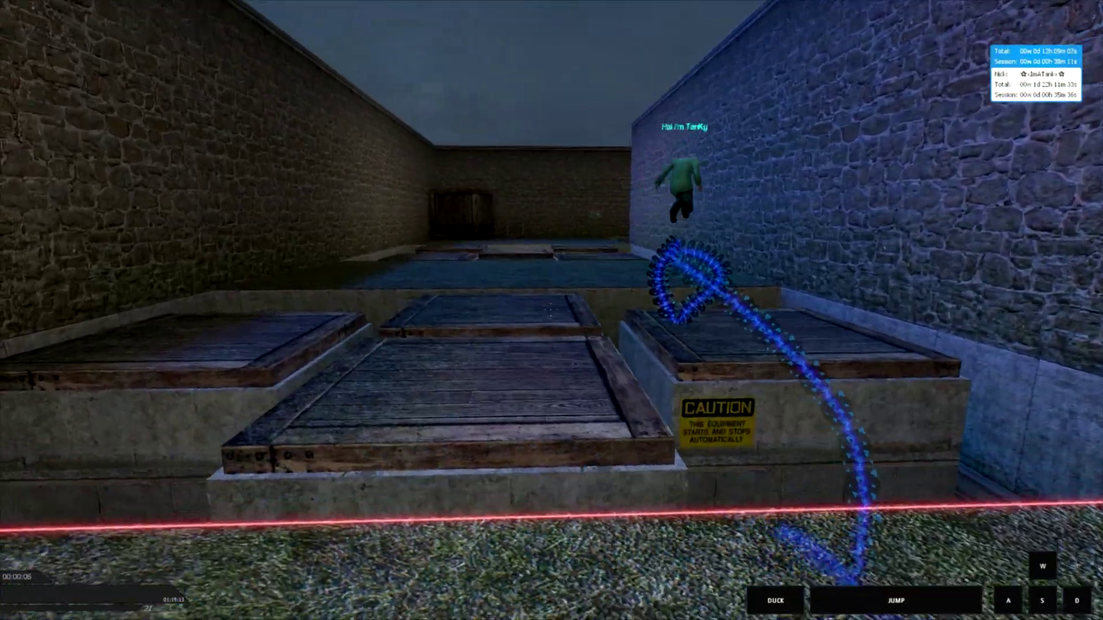
key("w")
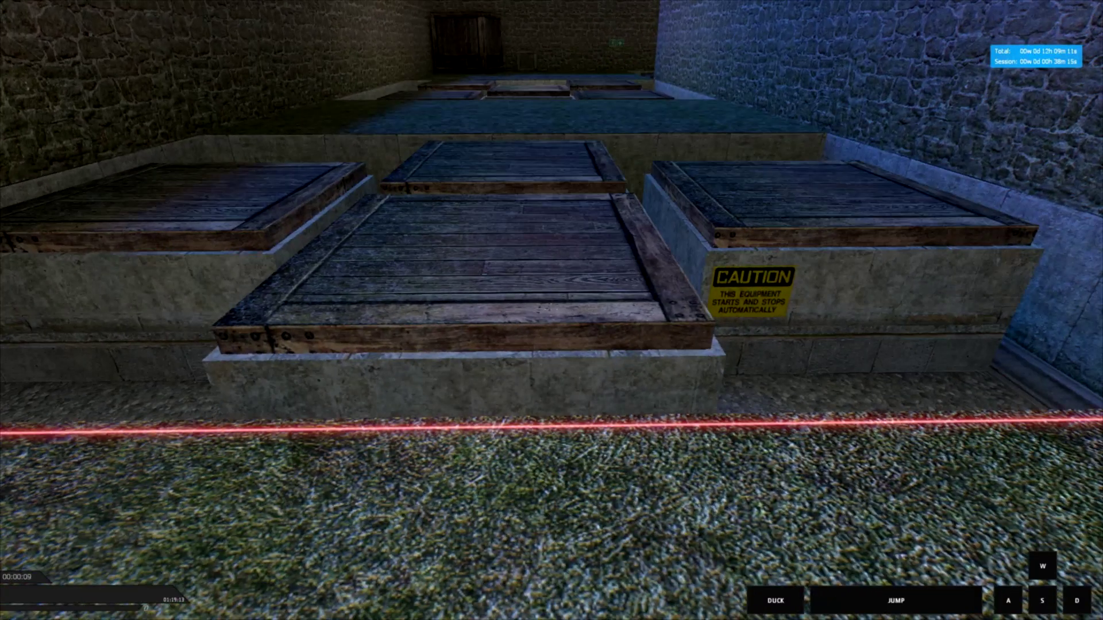
Hop onto the first crate twice, air-strafing back behind the red start line.
key("w")
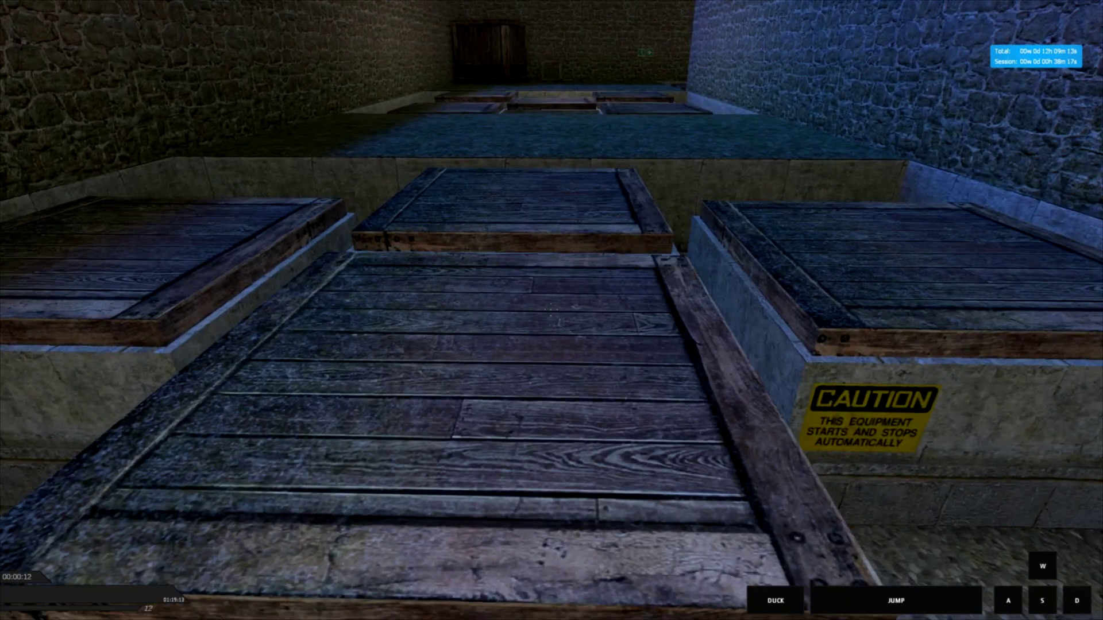
key("s")
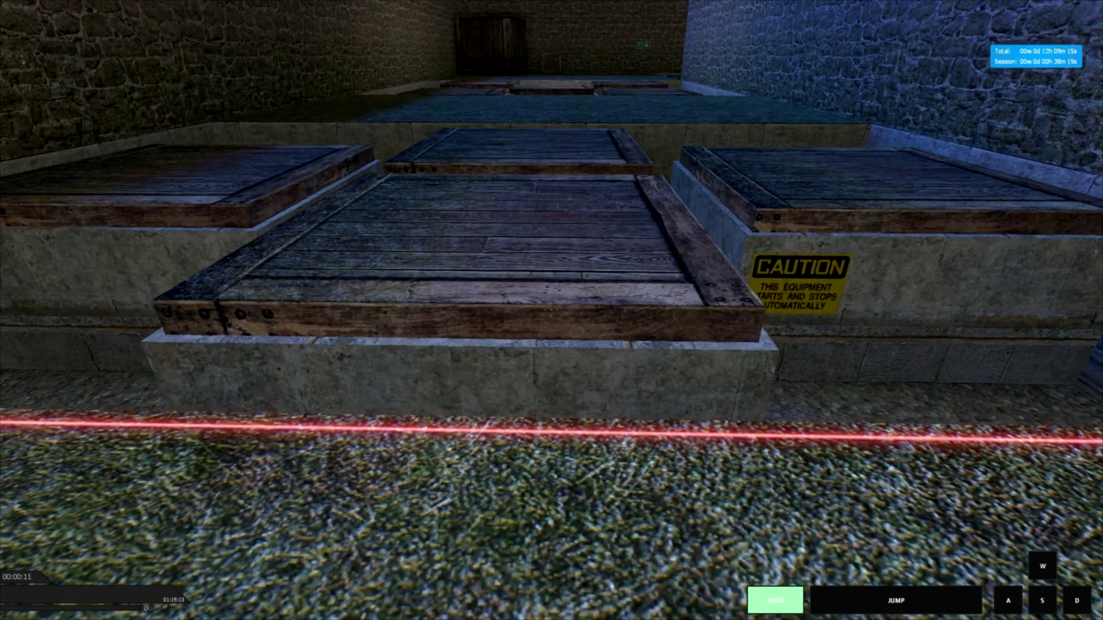
key("w")
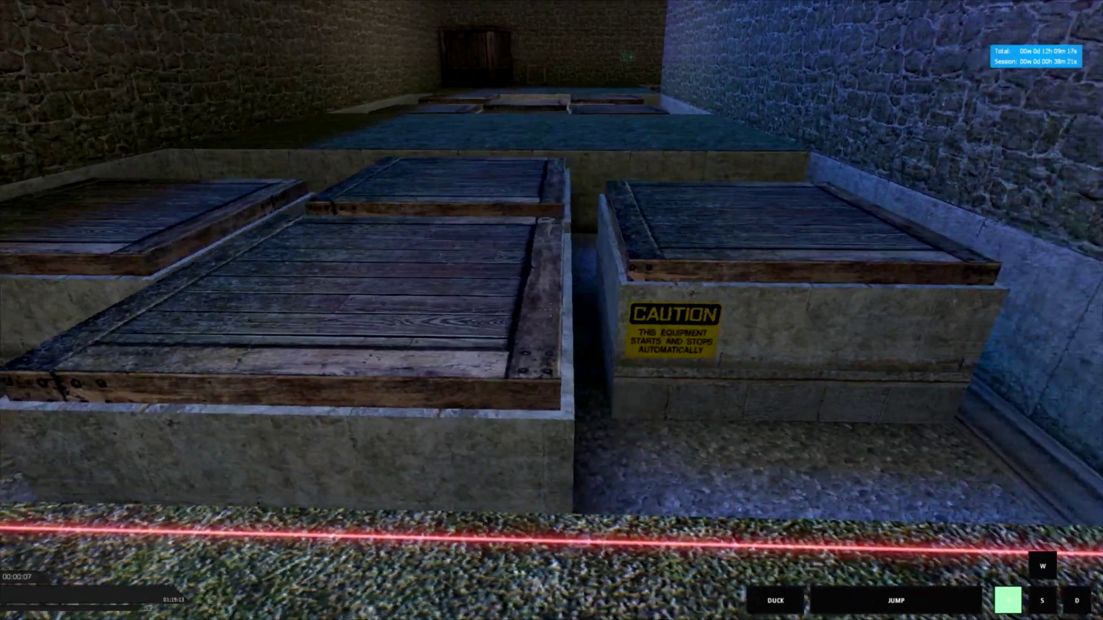
key("s")
key("space")
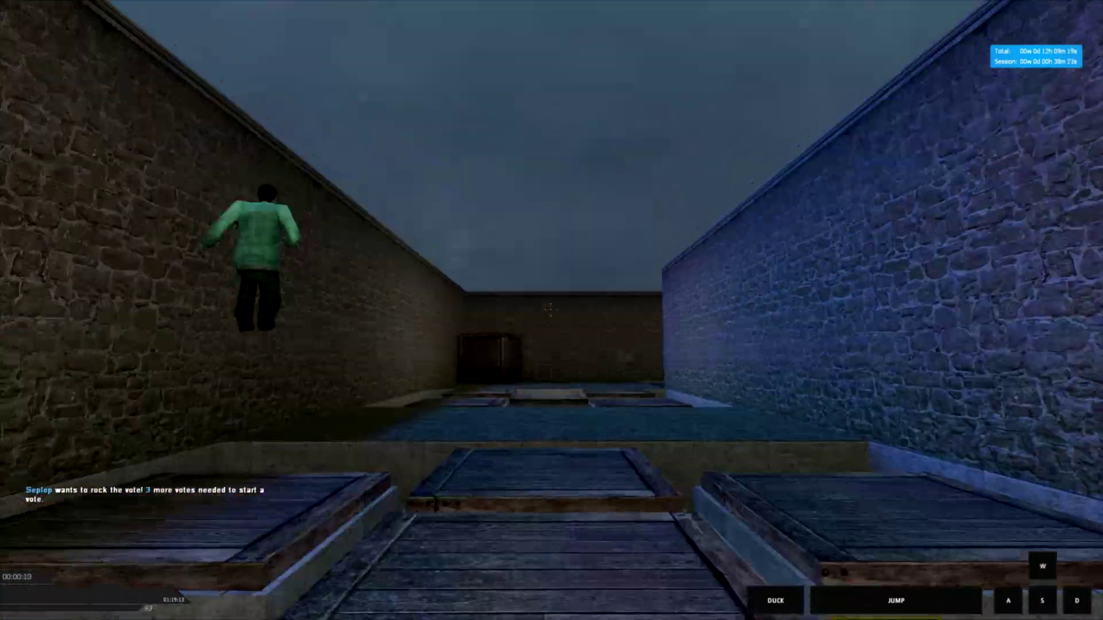
key("s")
key("w")
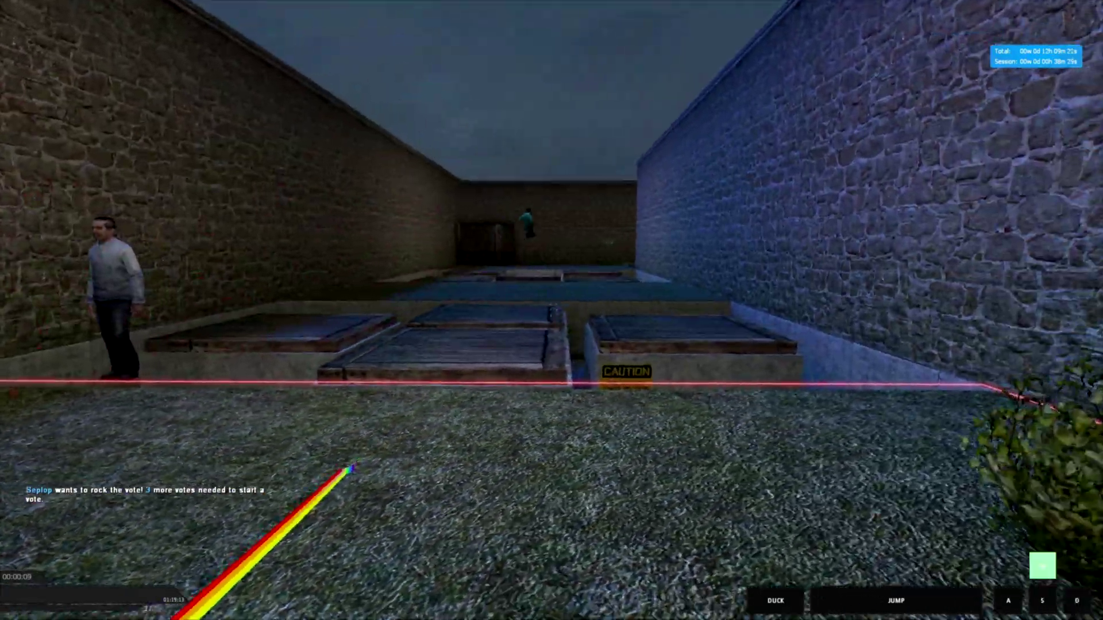
Strafe around the start area with A/D, edging toward and away from the crates.
key("a")
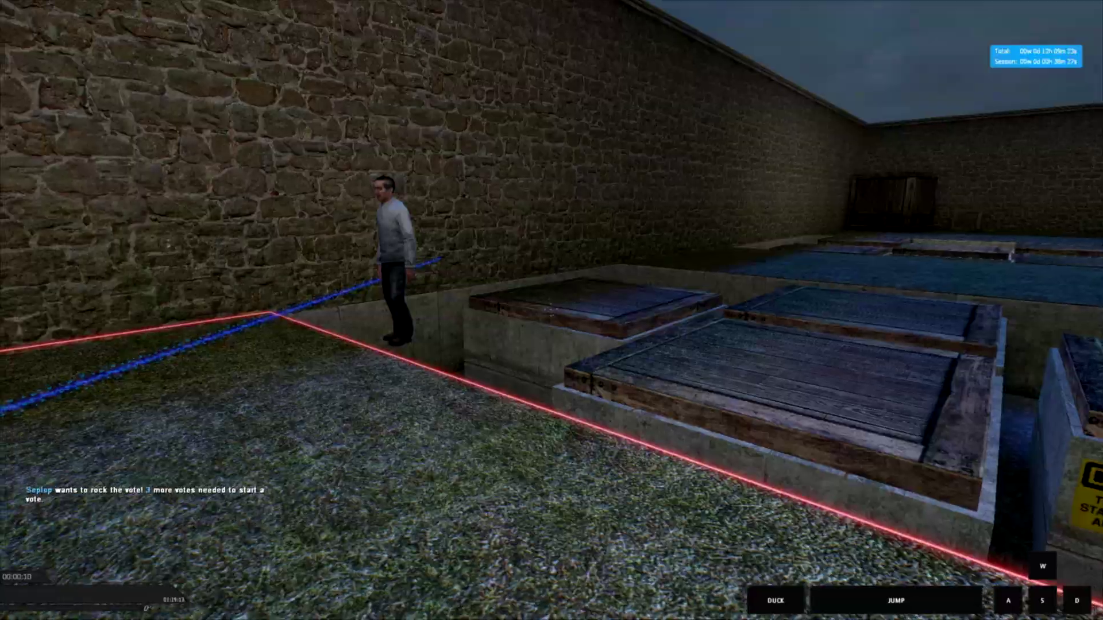
key("d")
key("s")
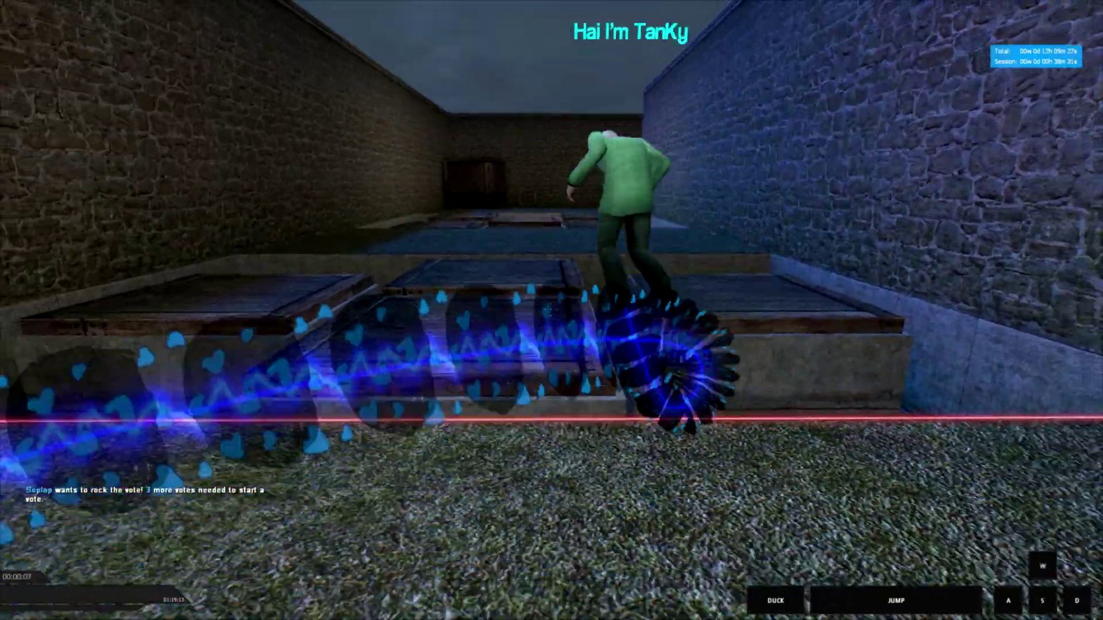
key("w")
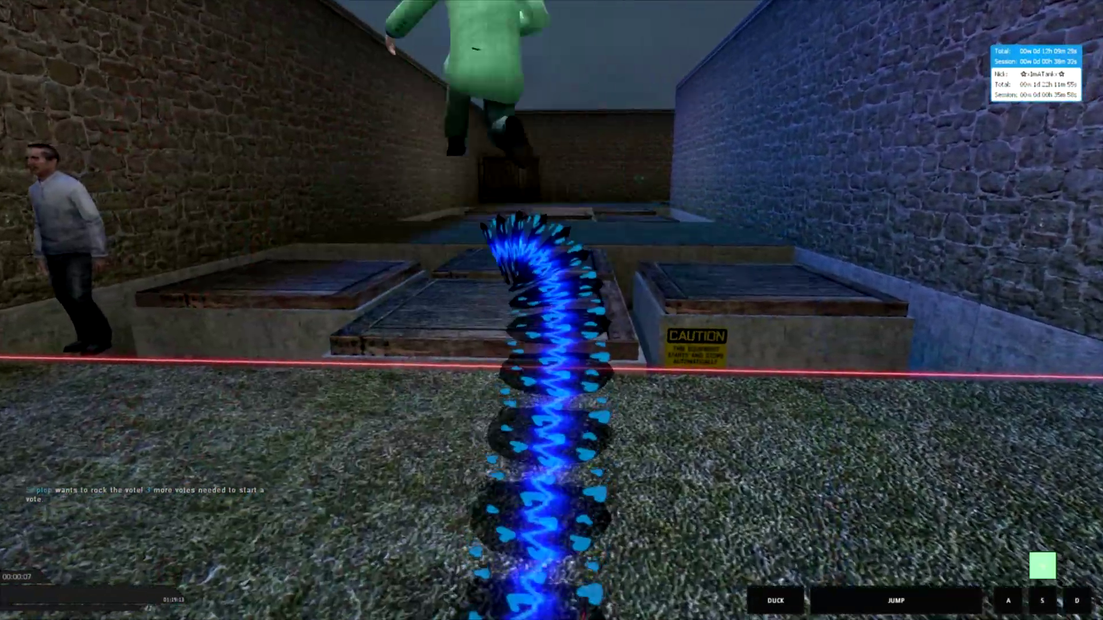
key("s")
key("w")
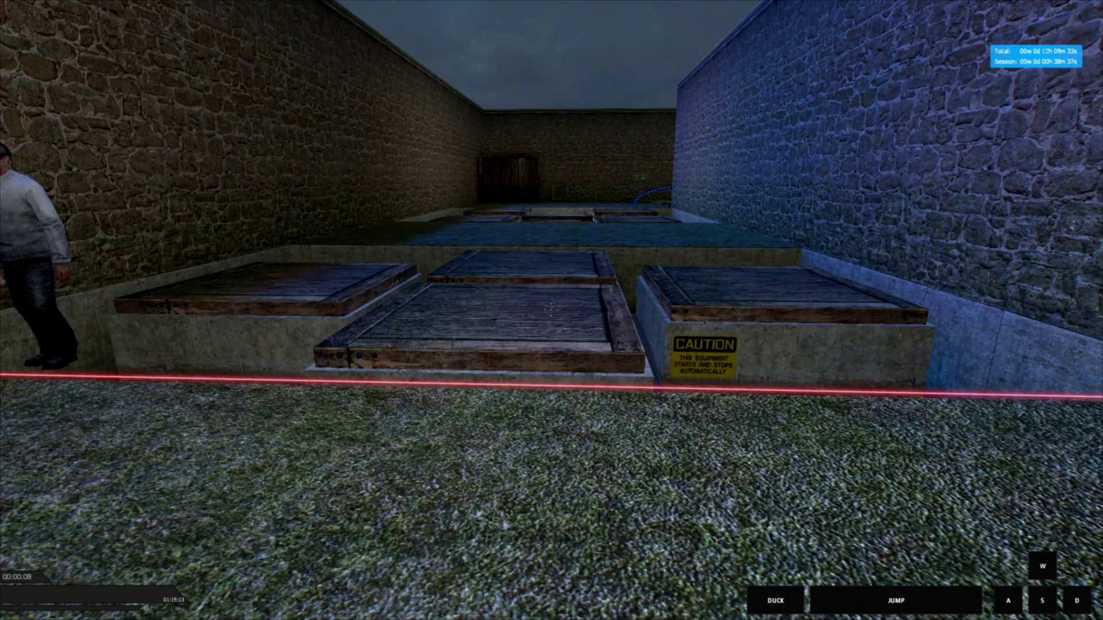
key("a")
key("d")
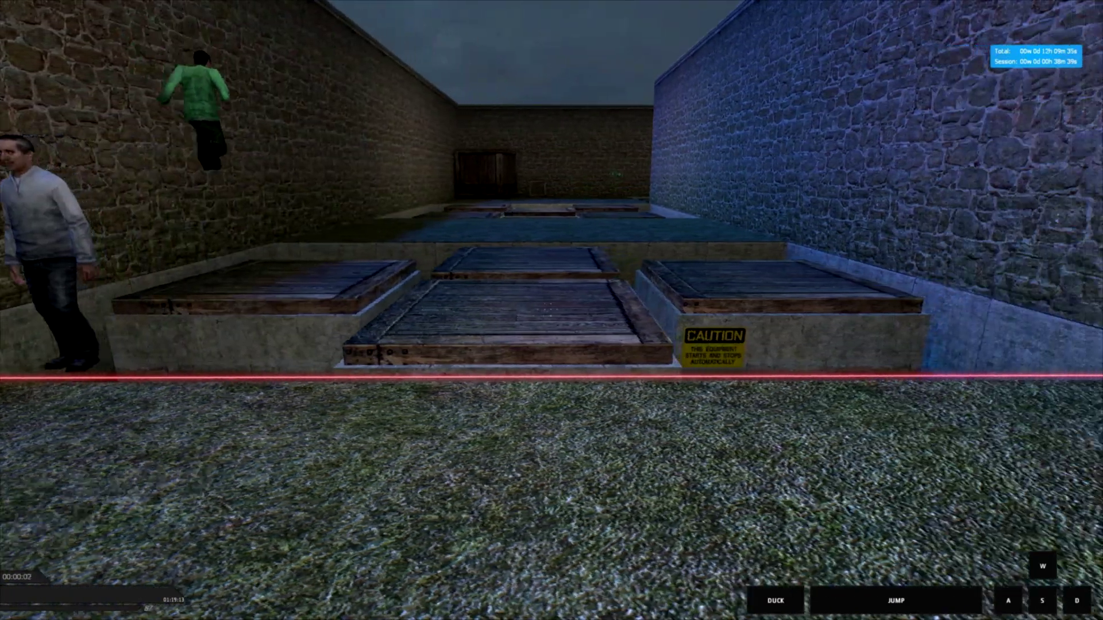
Cross toward the crate platforms, then reset the run to the start zone with R.
key("w")
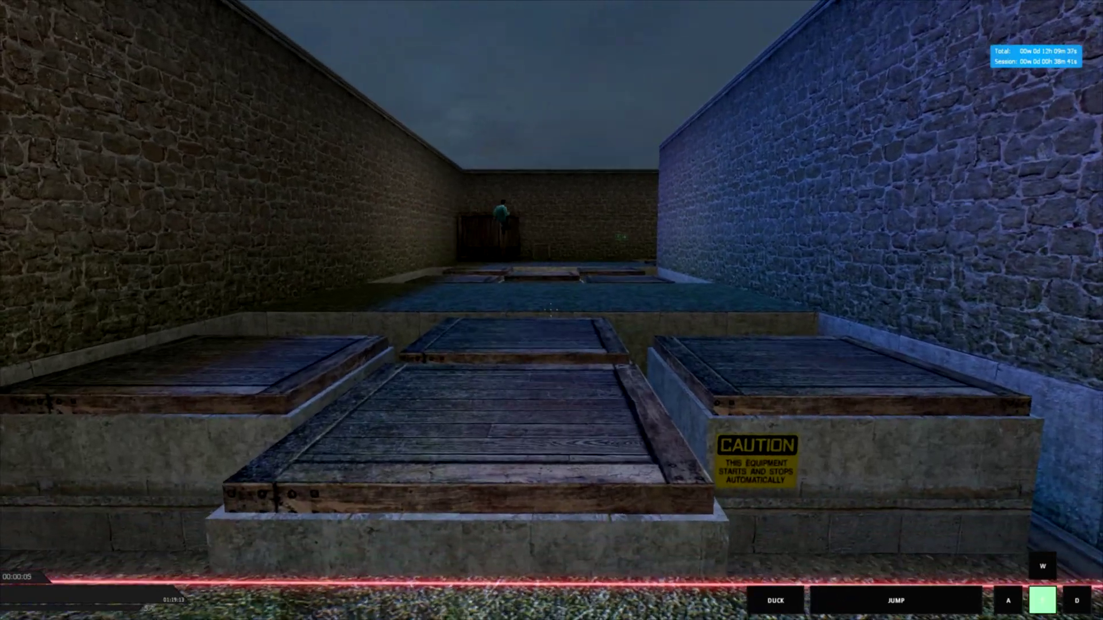
key("s")
key("s")
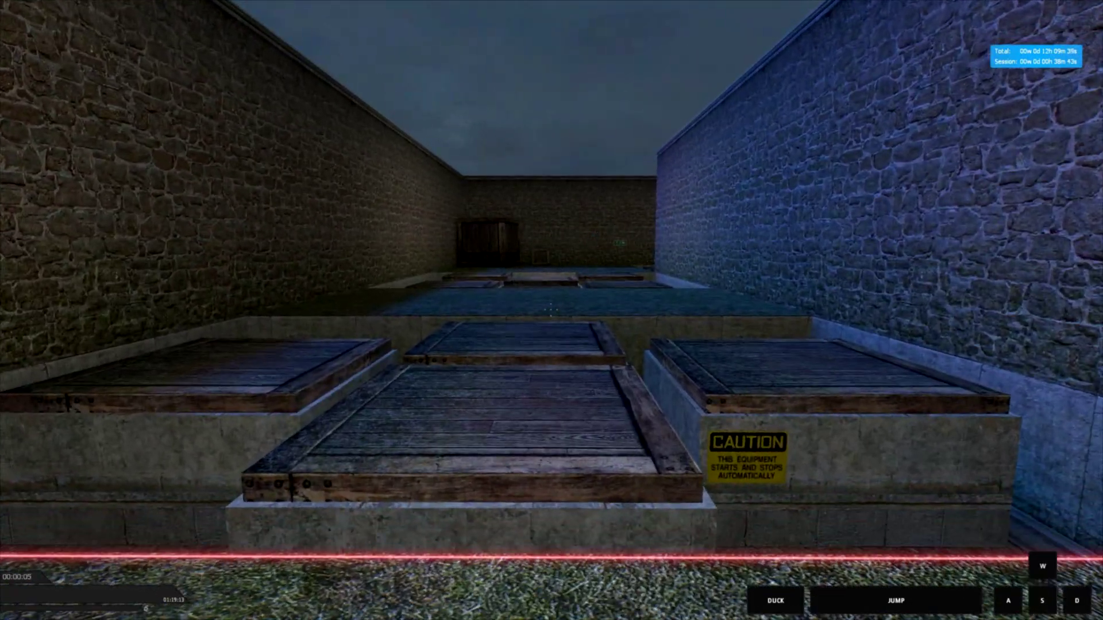
key("w")
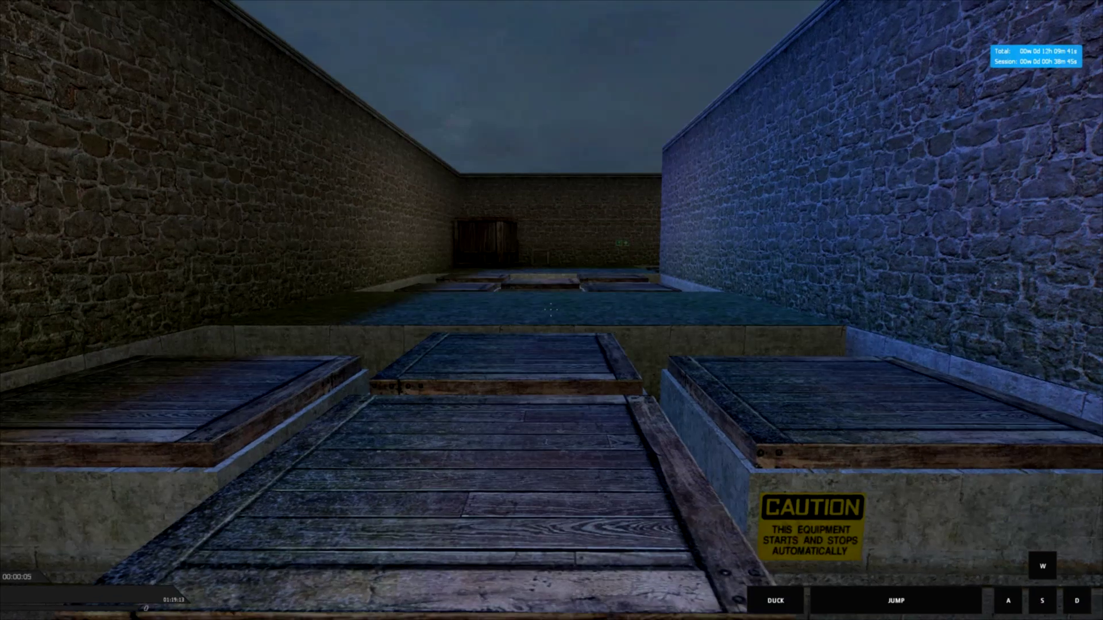
key("a")
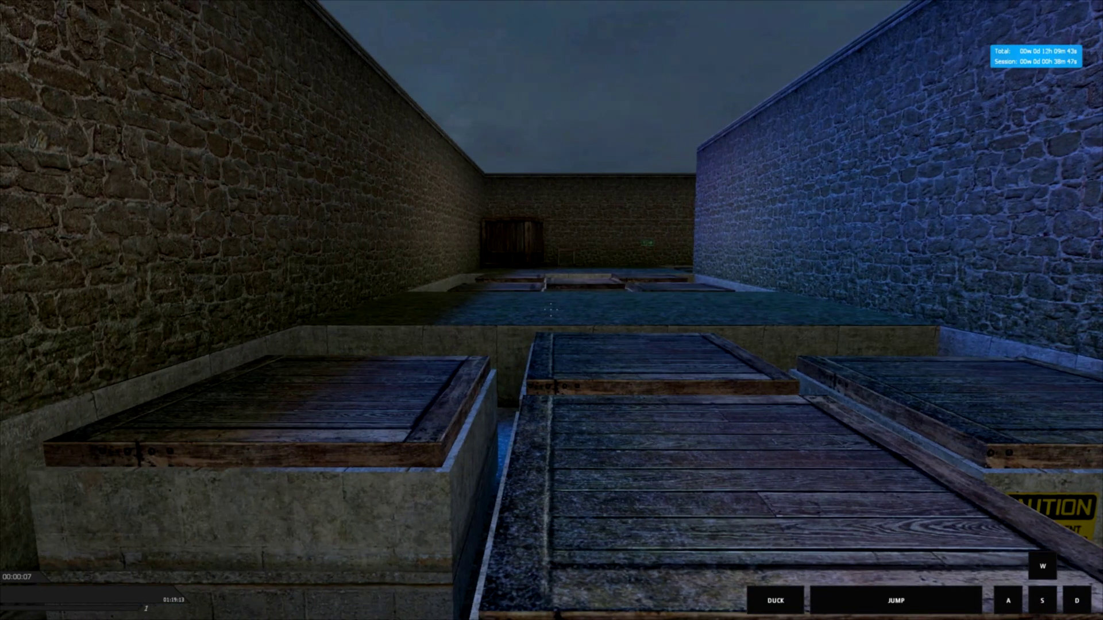
key("r")
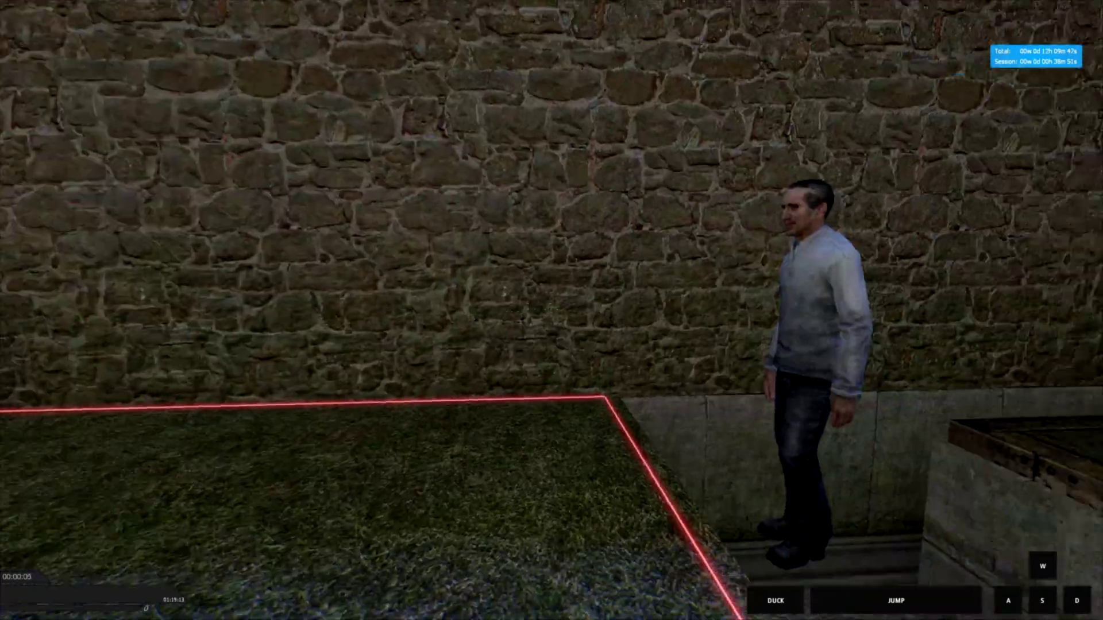
Look around the start area and head for the TV-screen wall, curving toward the crates.
key("w")
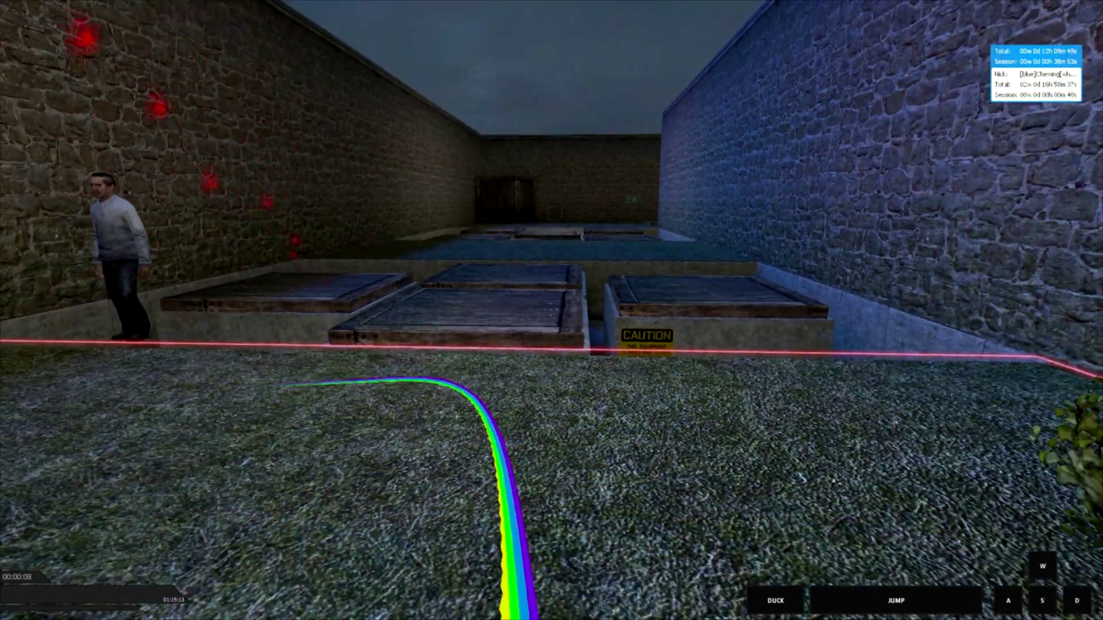
key("w")
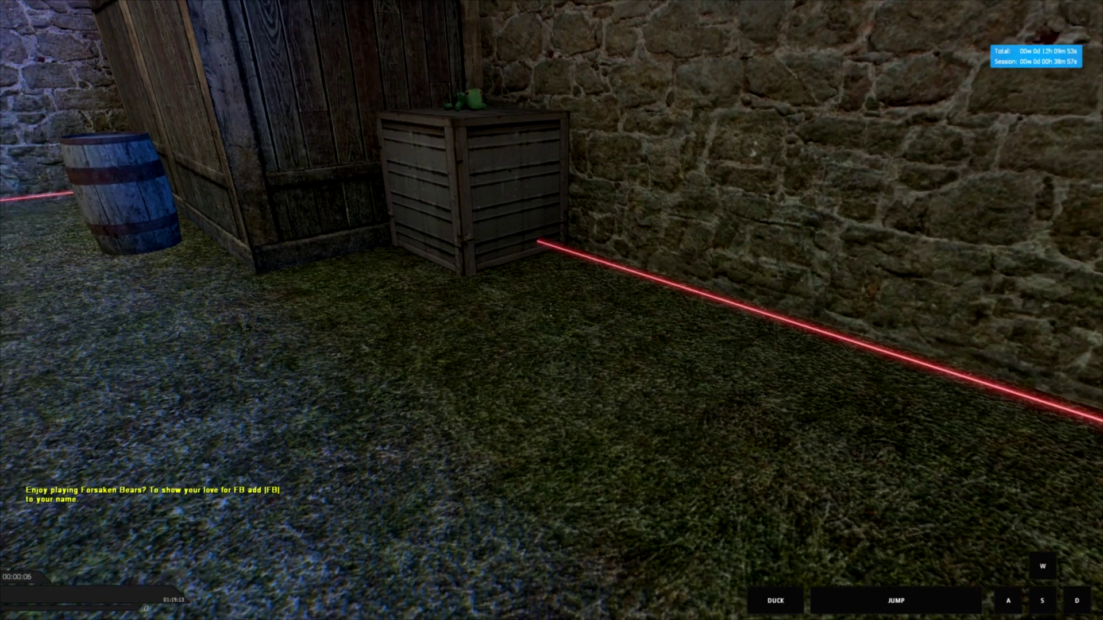
key("w")
key("w")
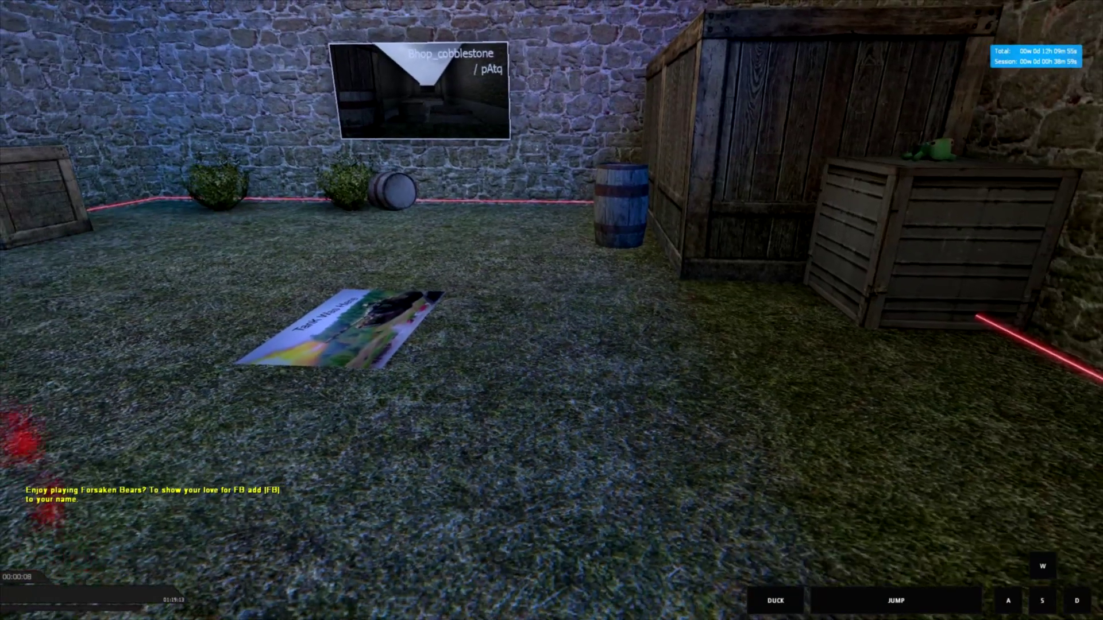
key("w")
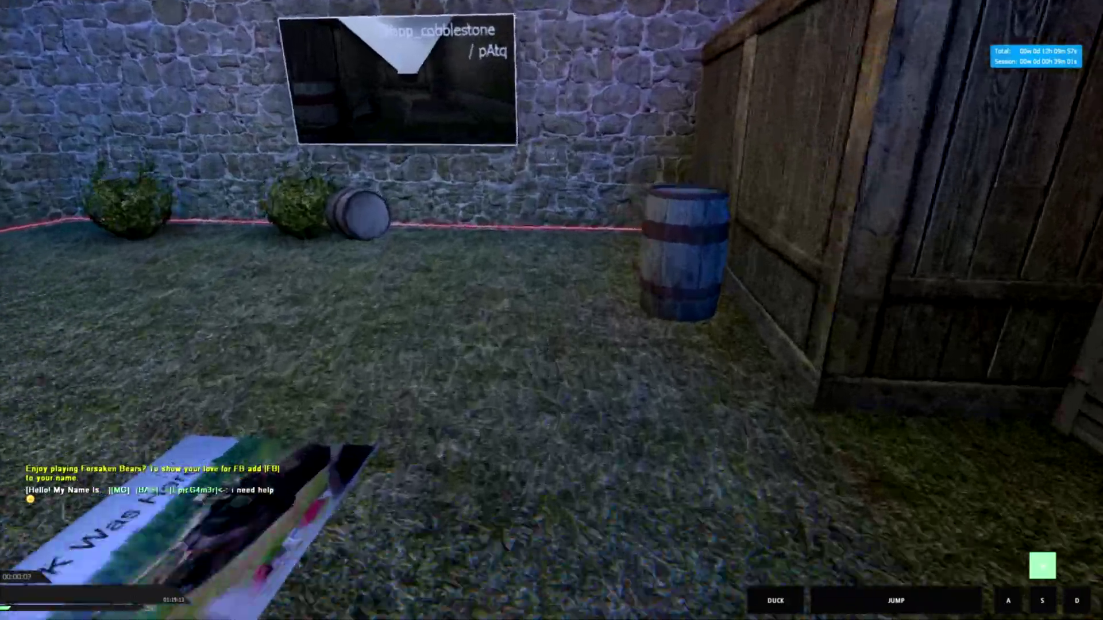
key("w")
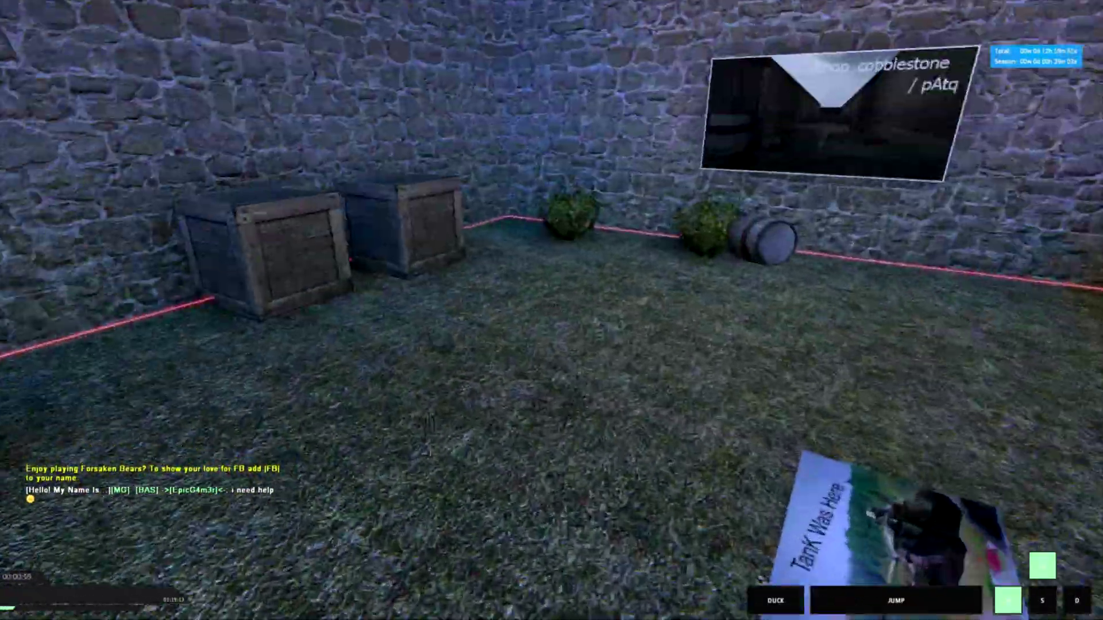
key("d")
key("w")
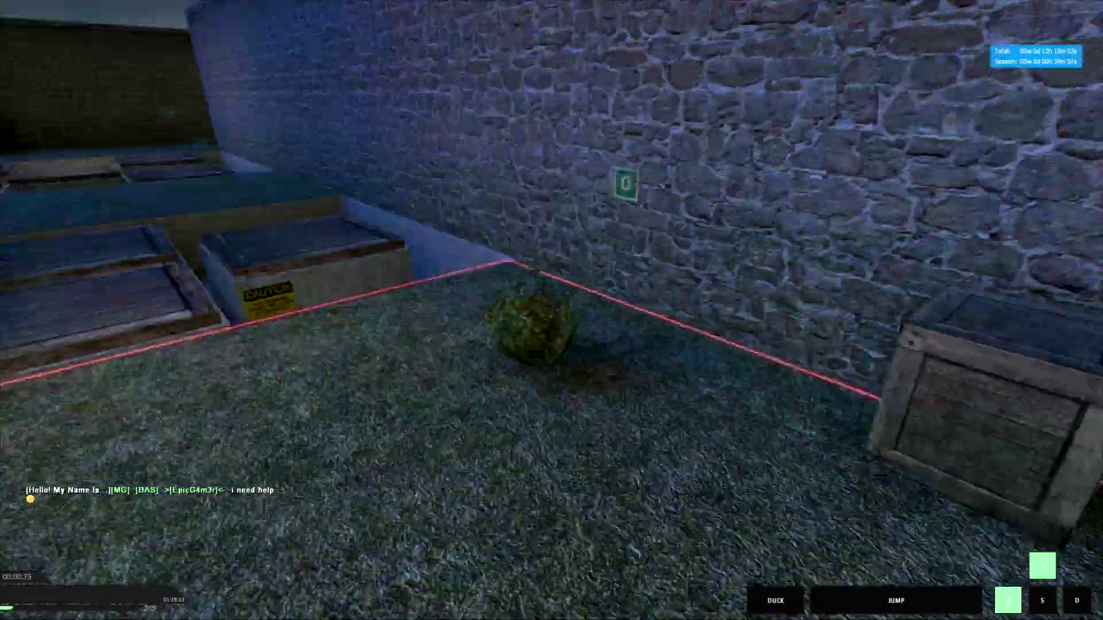
Strafe in loops with W and A past the crates and raised platforms.
key("w")
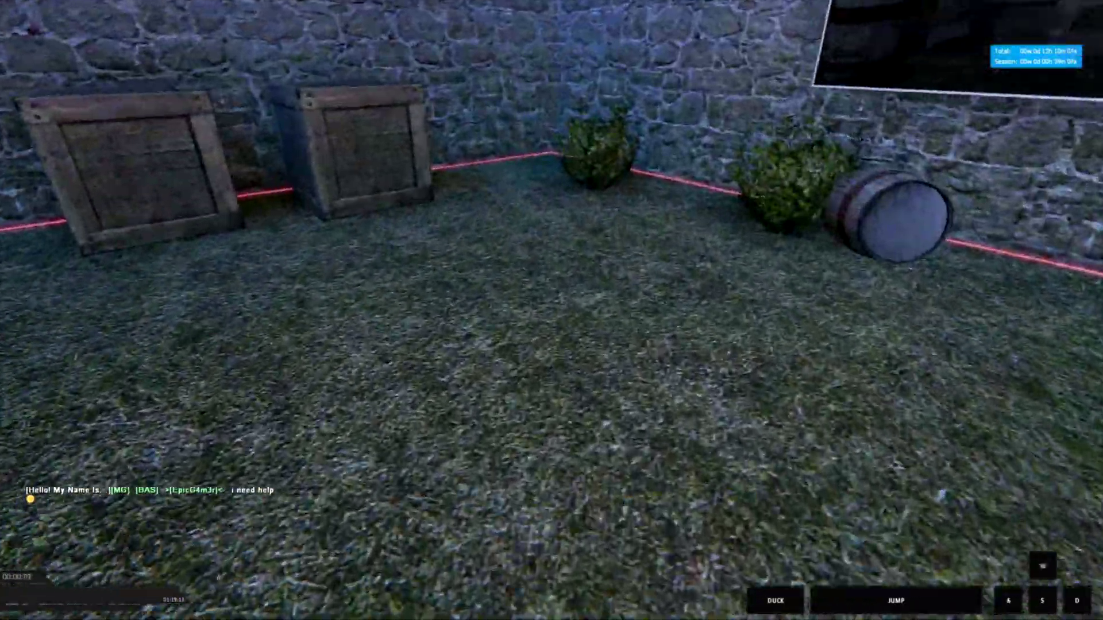
key("a")
key("w")
key("a")
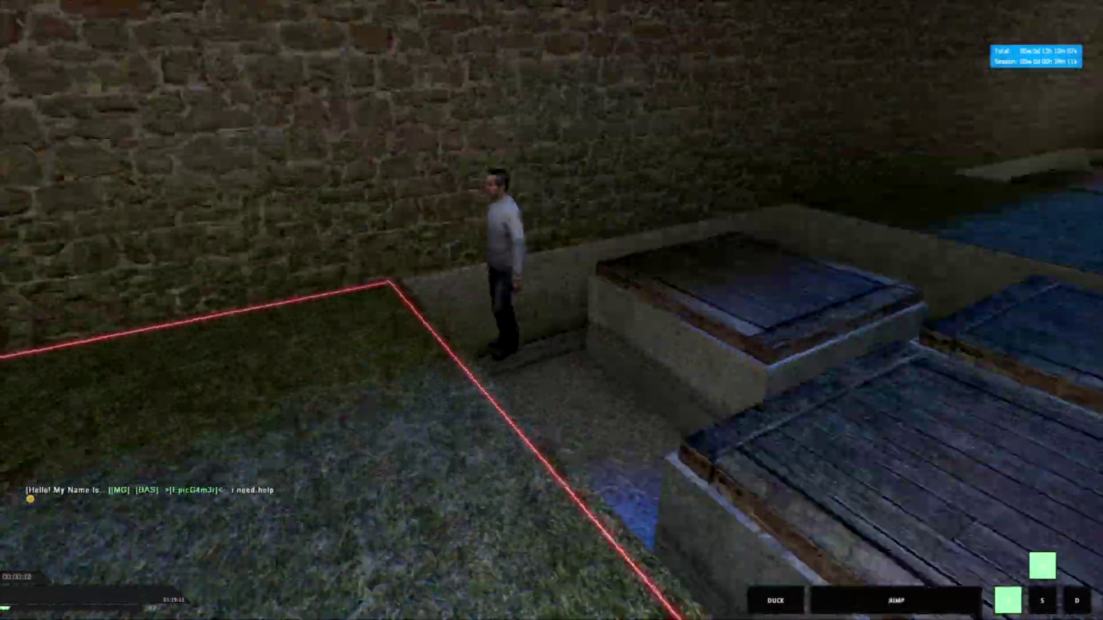
key("w")
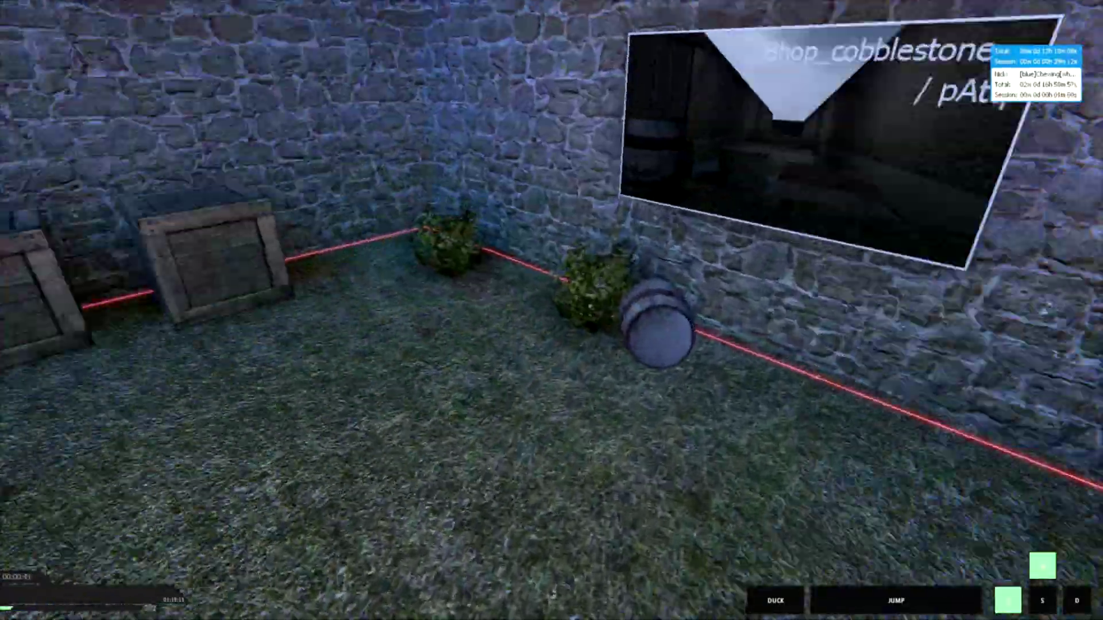
key("a")
key("w")
key("a")
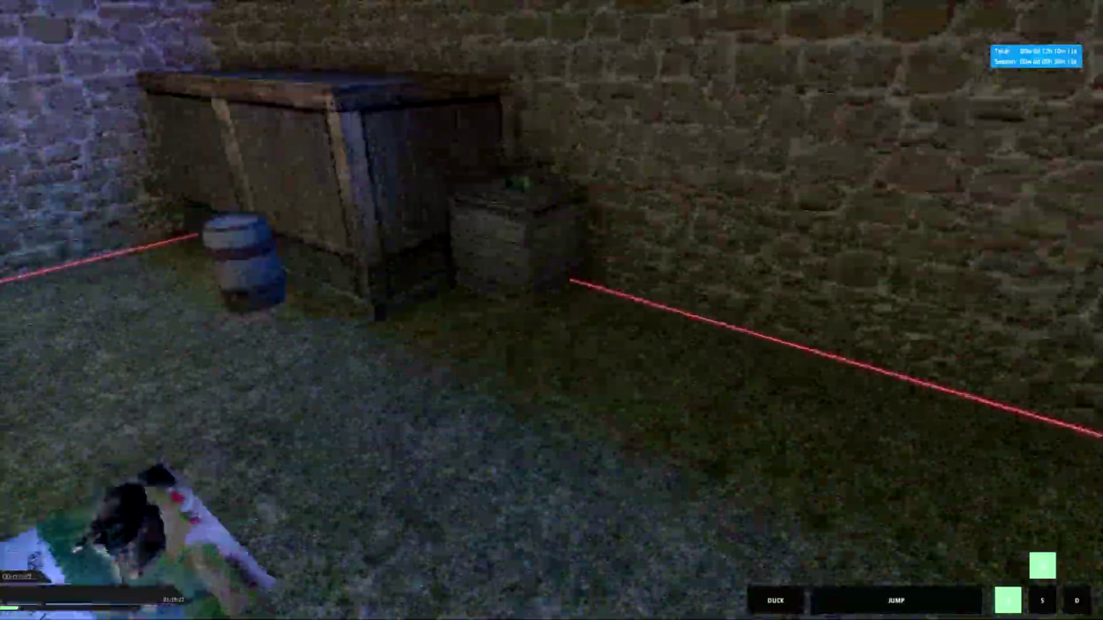
Chain jumps while air-strafing with W and A to keep the loop's momentum.
key("w")
key("a")
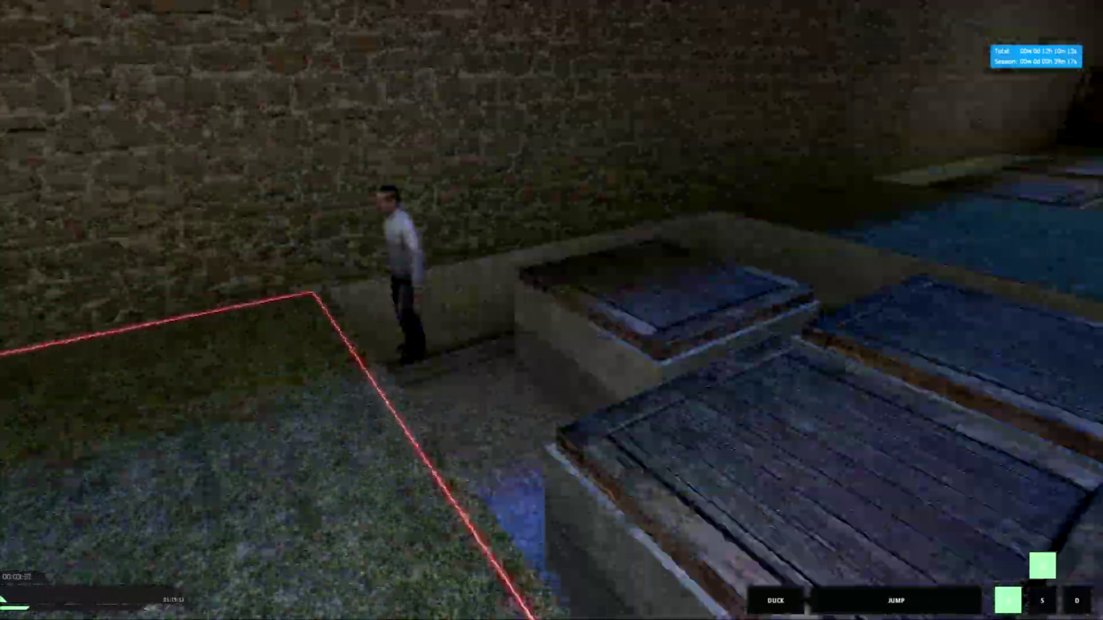
key("space")
key("w")
key("a")
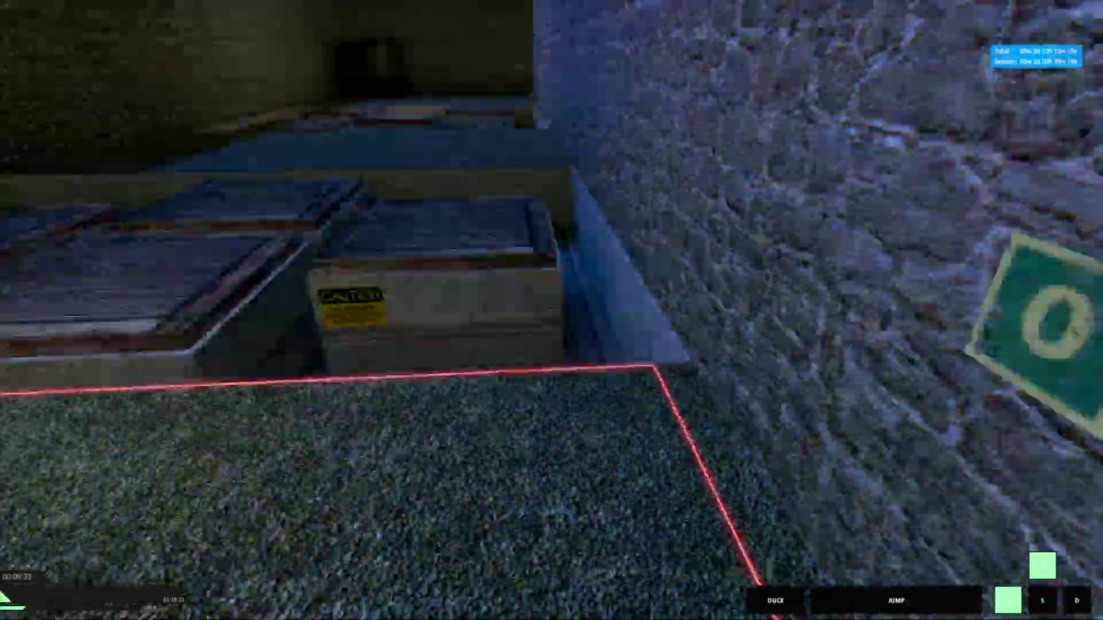
key("w")
key("a")
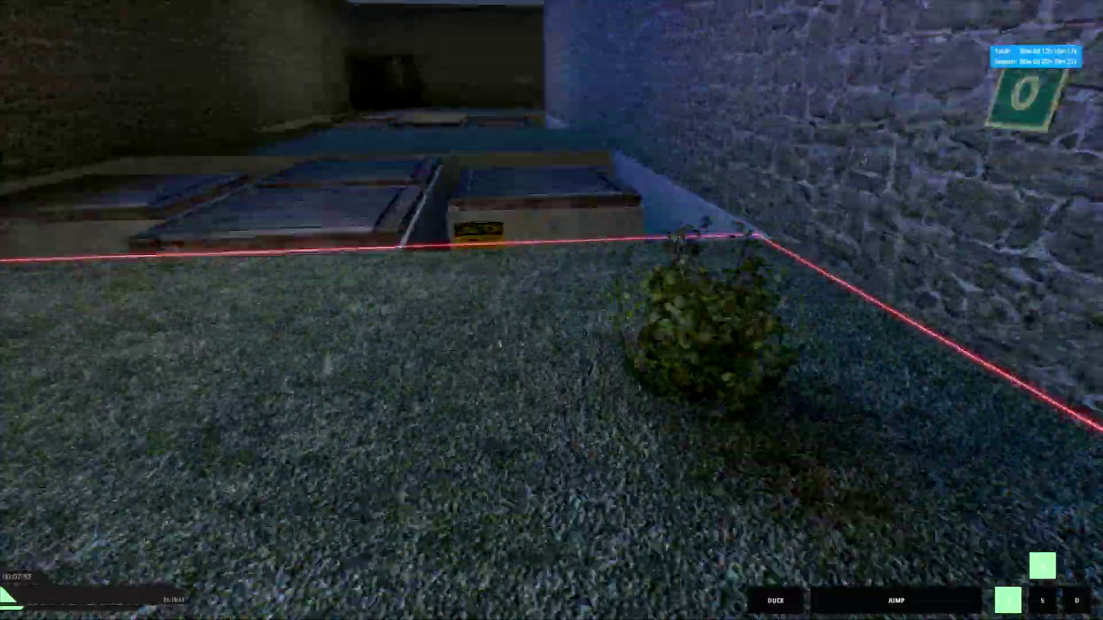
Keep air-strafing around the start area past the raised platforms, then turn back toward the grass.
key("w")
key("a")
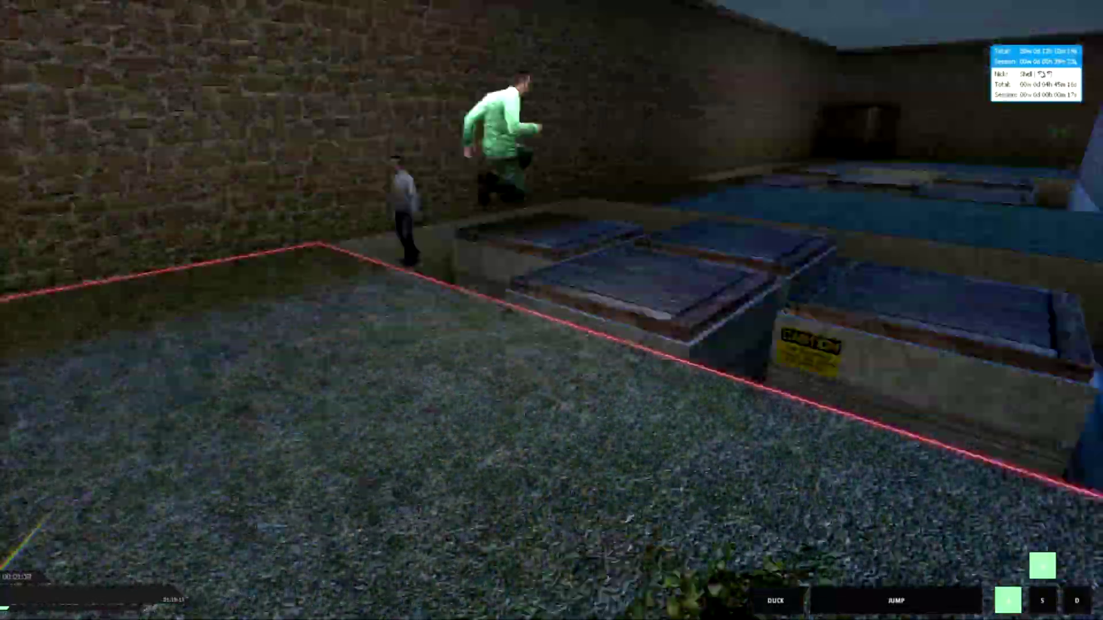
key("w")
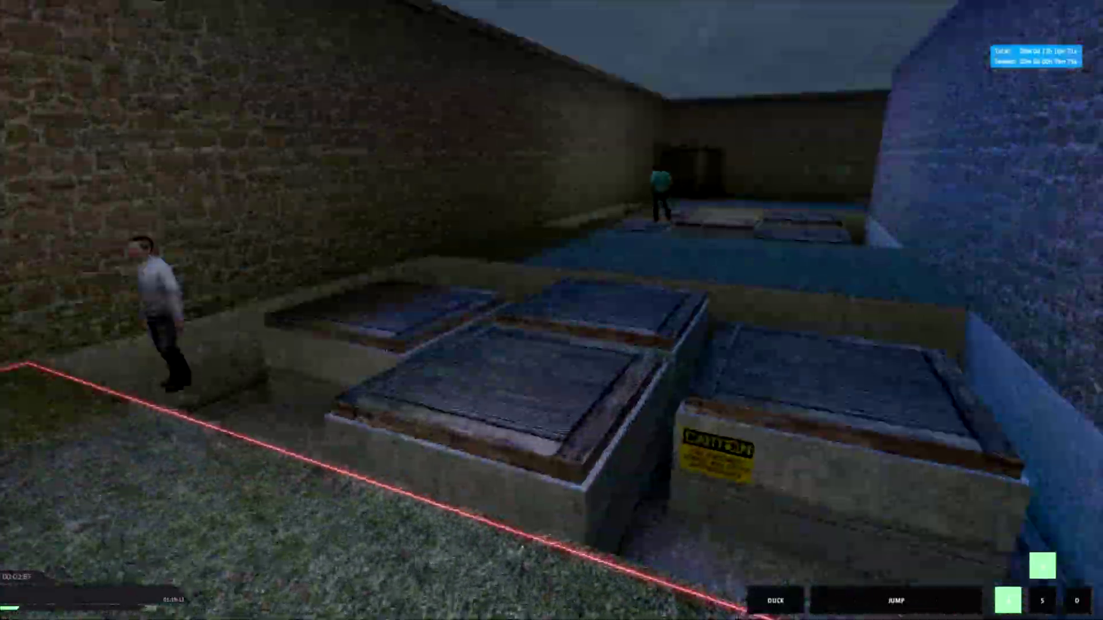
key("w")
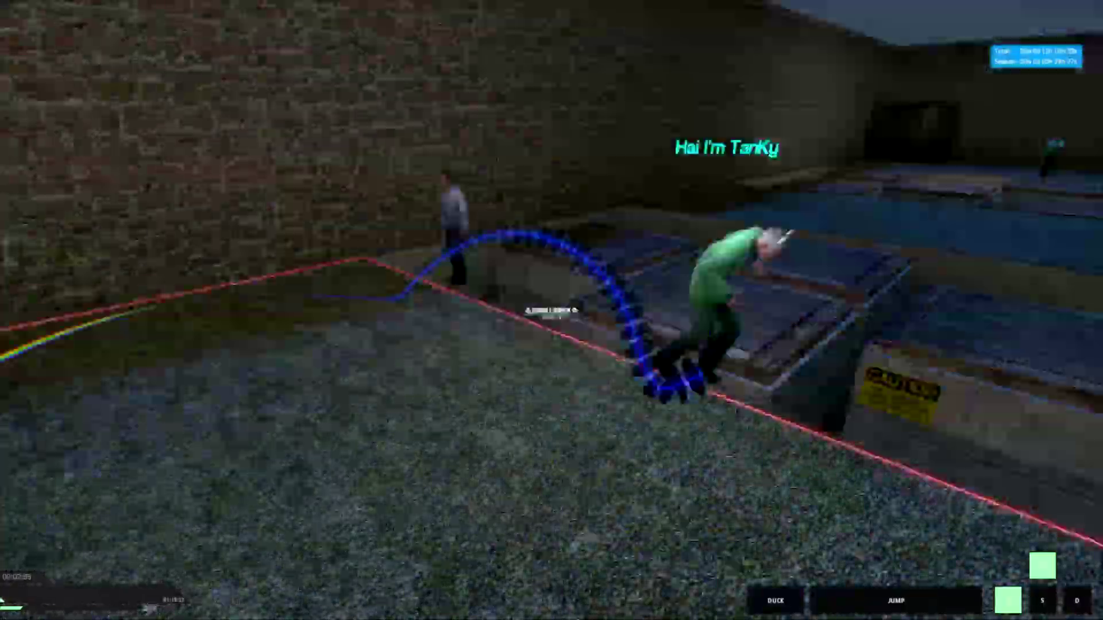
key("w")
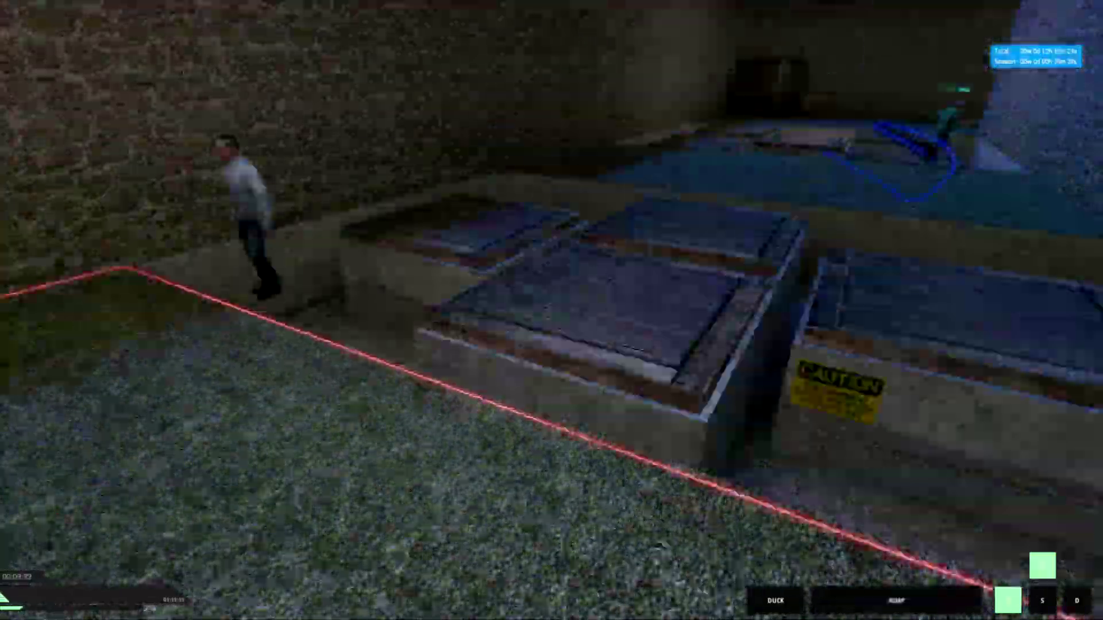
key("w")
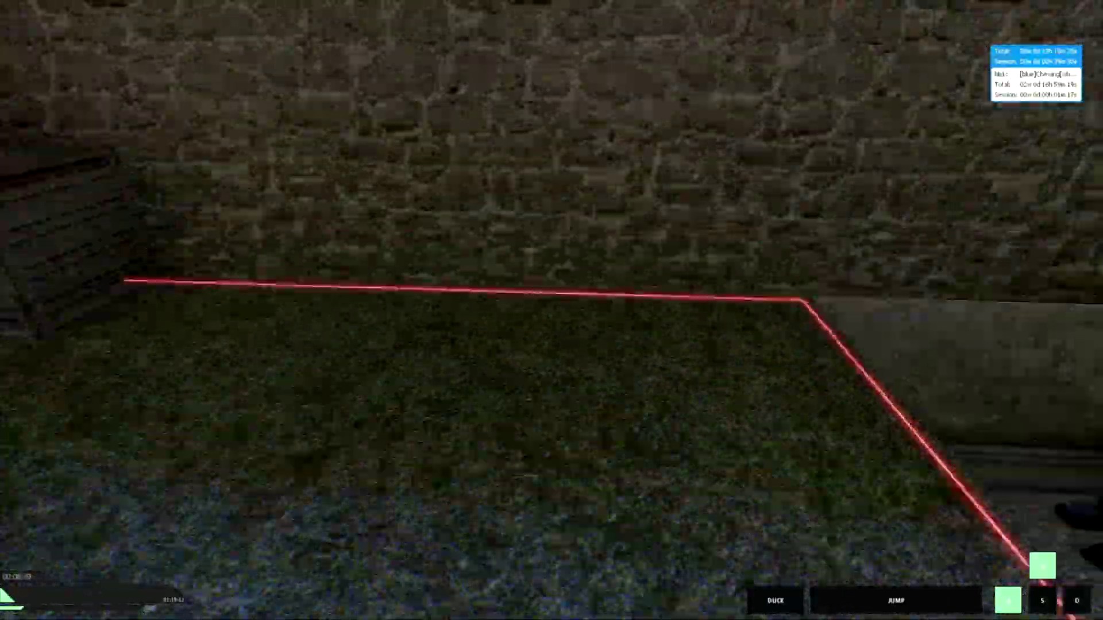
Circle along the stone wall past the bush, then jump while strafing left and push forward.
key("w")
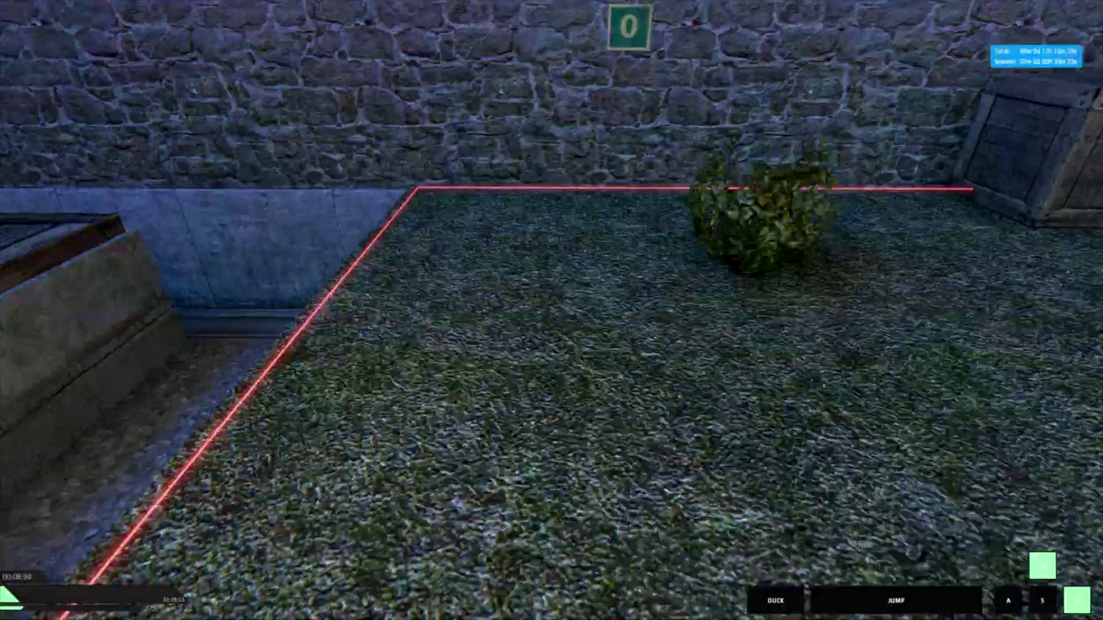
key("w")
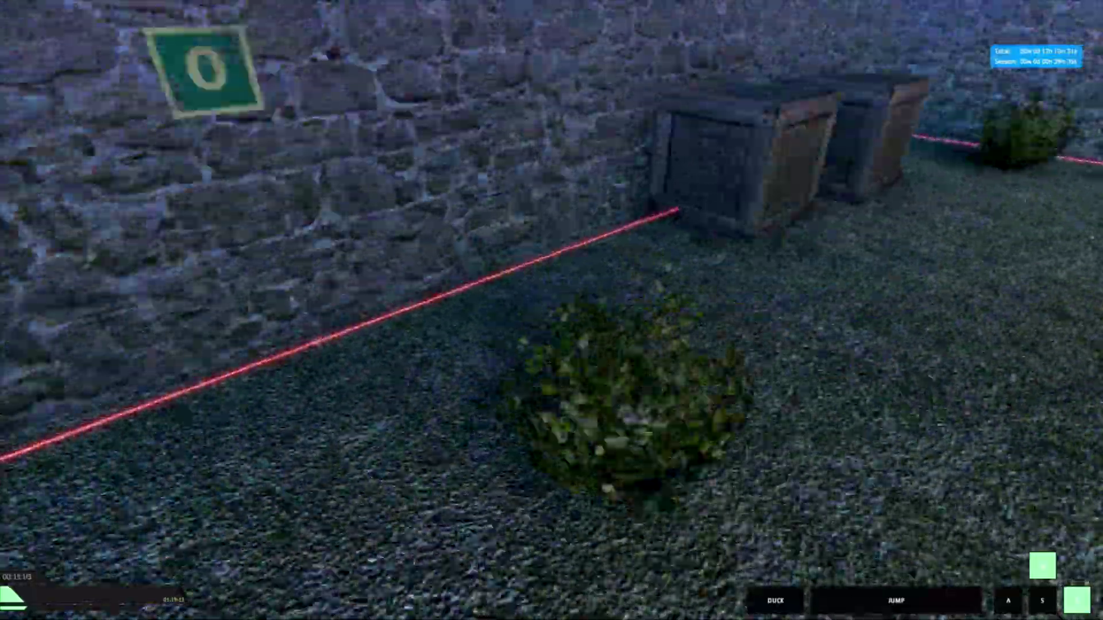
key("w")
key("w")
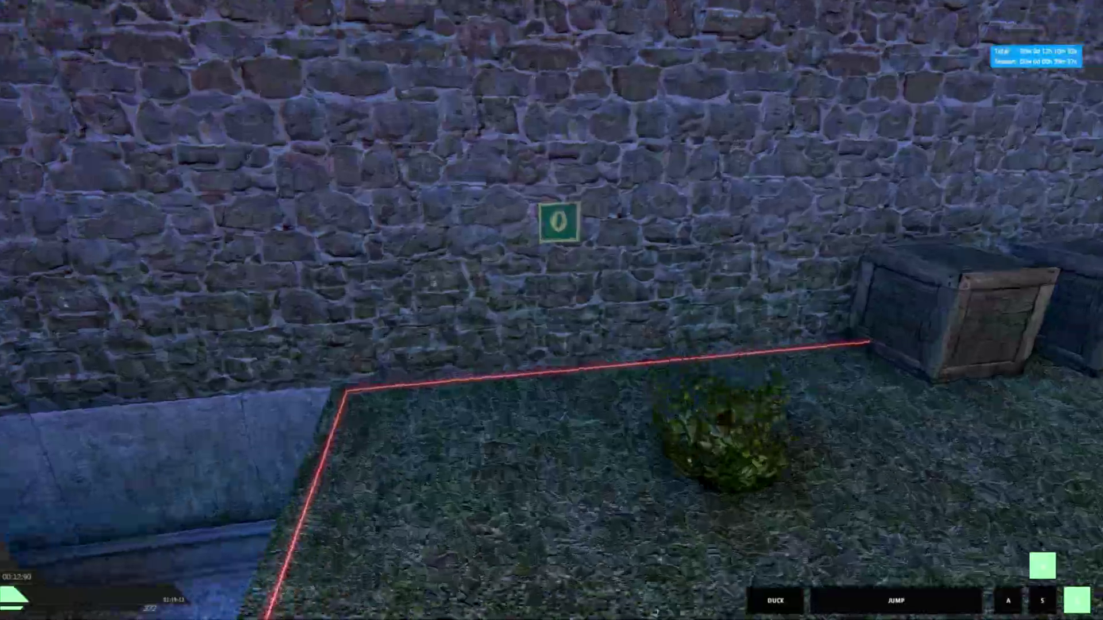
key("w")
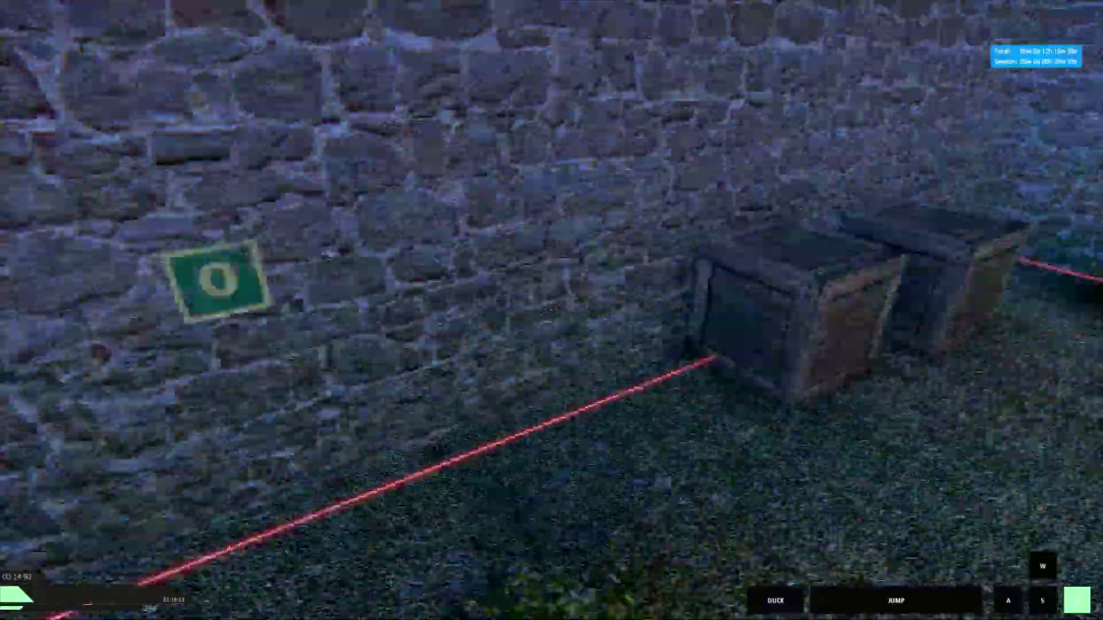
key("w")
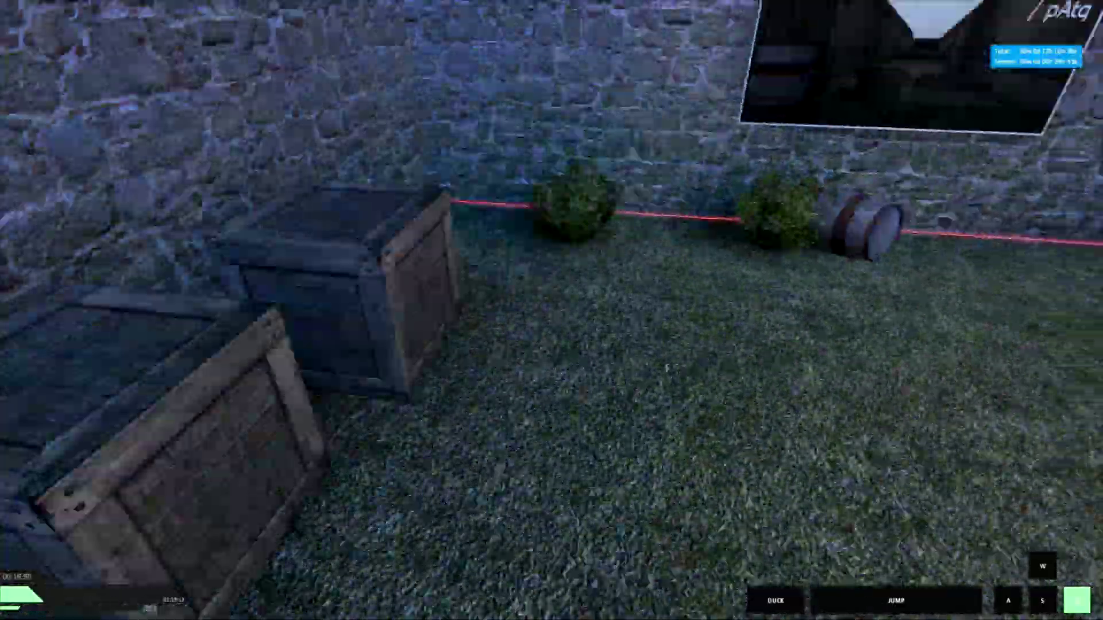
key("a")
key("a")
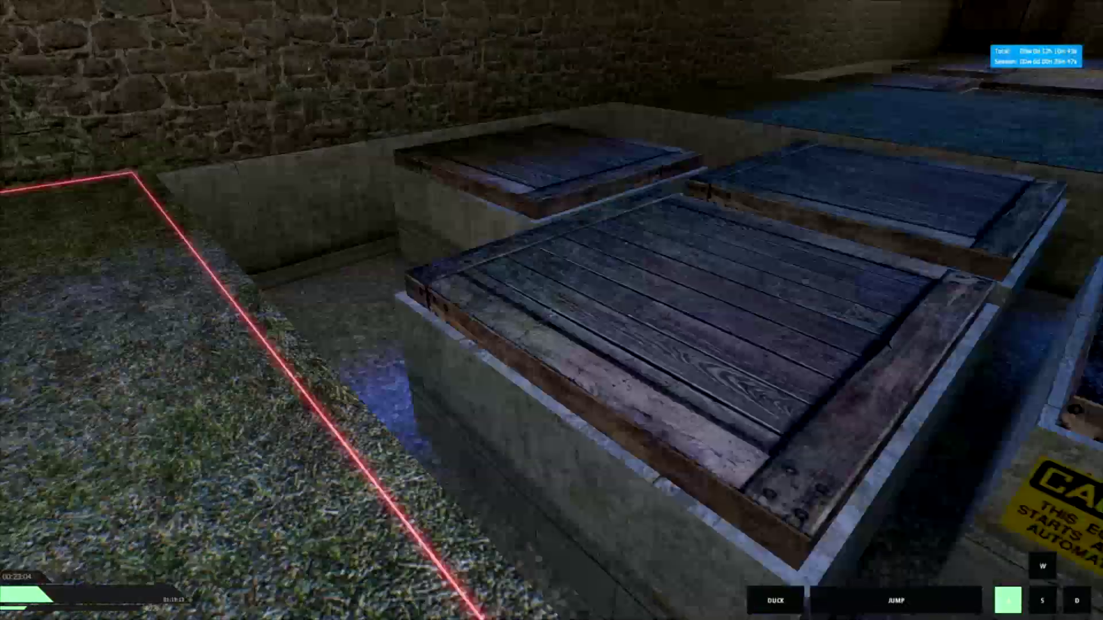
key("space")
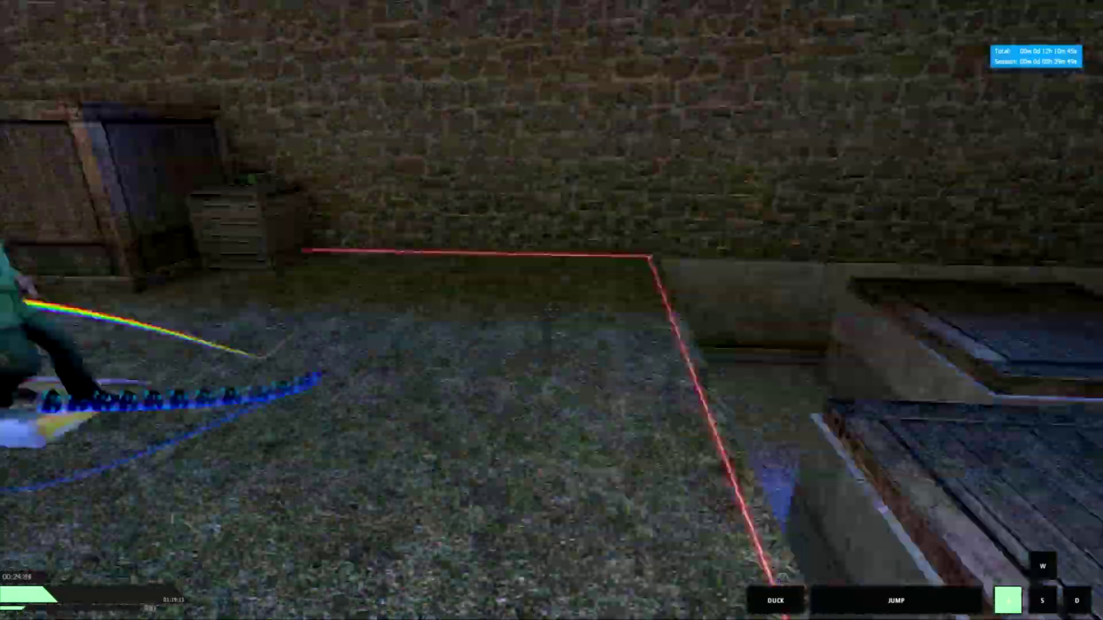
key("w")
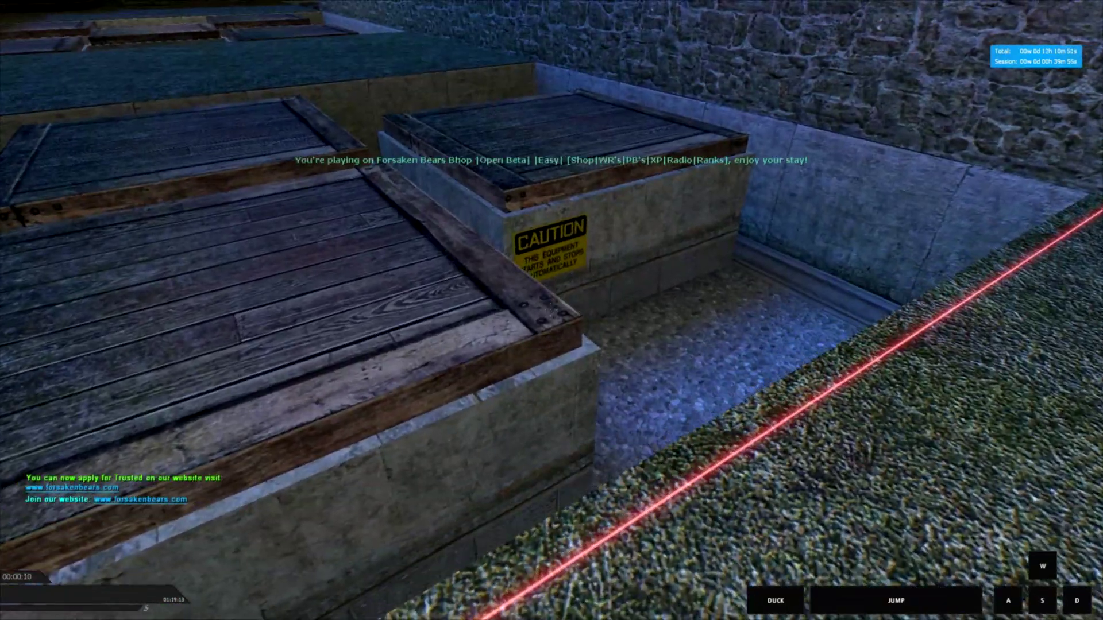
Hop from the start toward the first crates, air-strafing right over the wooden platforms.
key("w")
key("s")
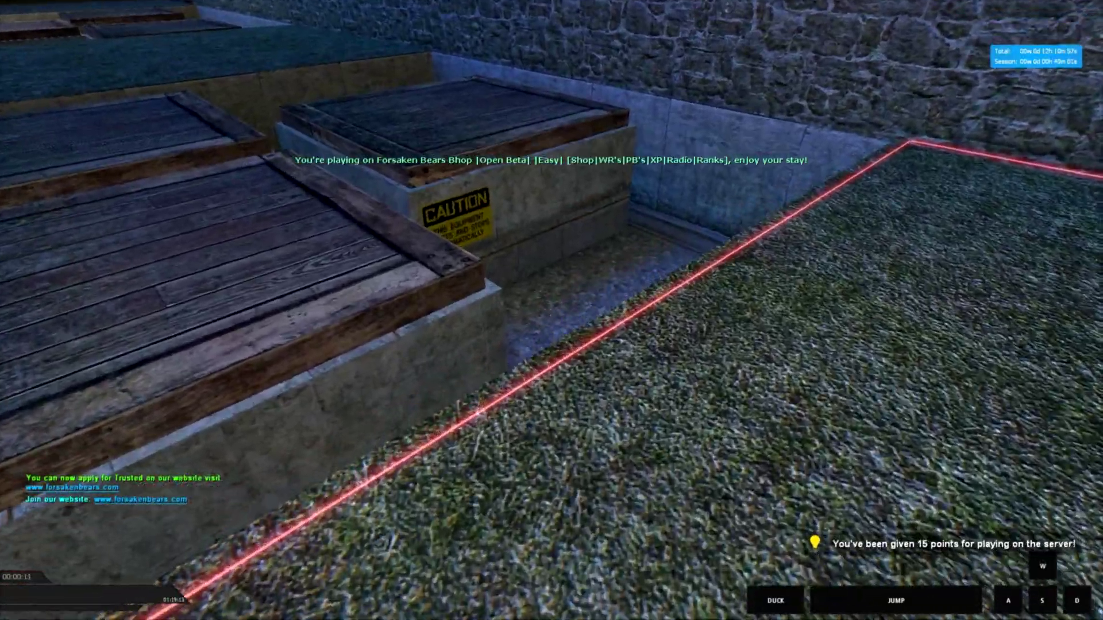
key("a")
key("w")
key("d")
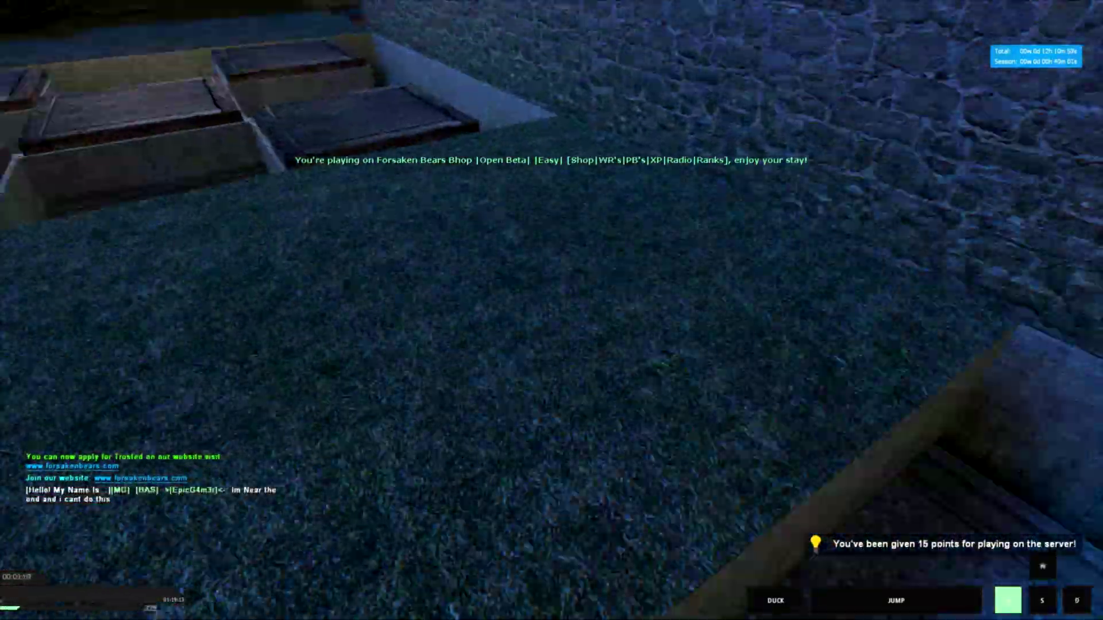
key("d")
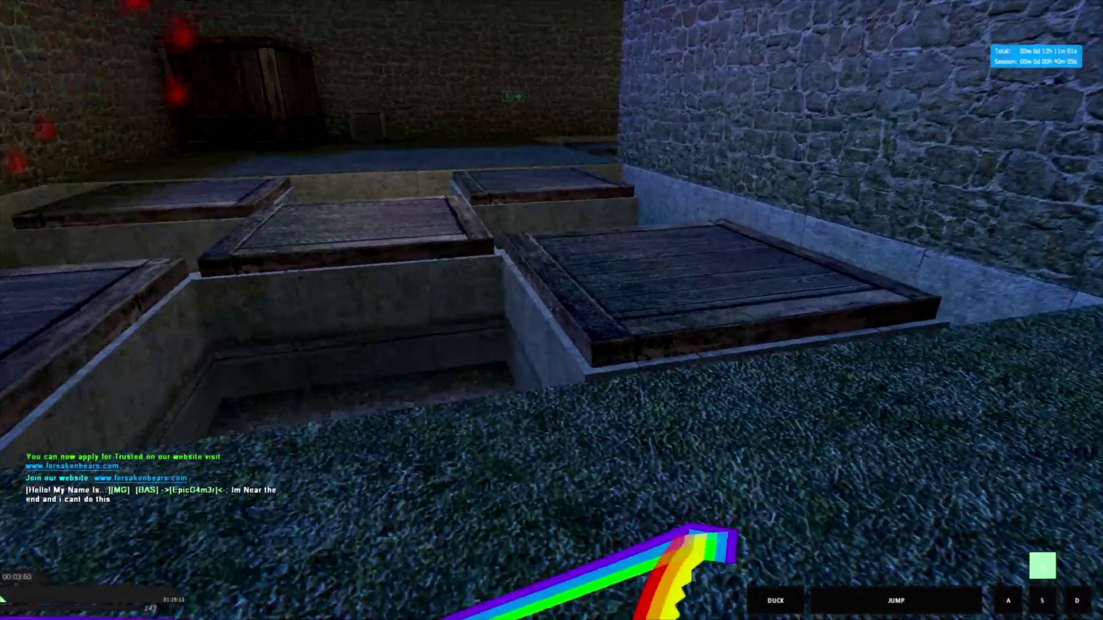
key("s")
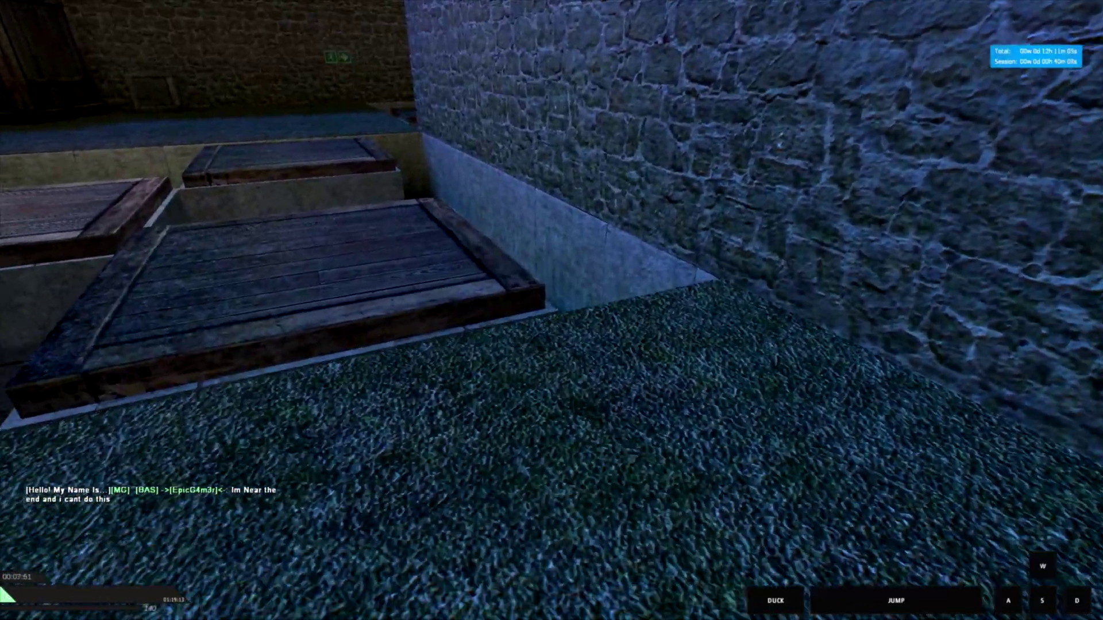
Air-strafe left across the crate-room gaps toward the wall.
key("s")
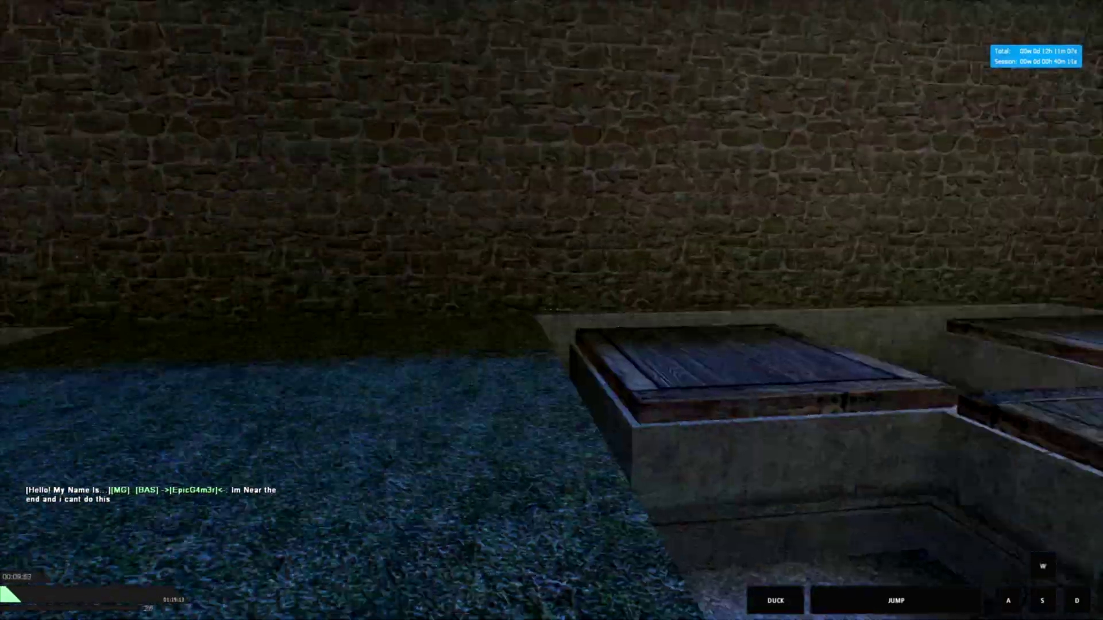
key("w")
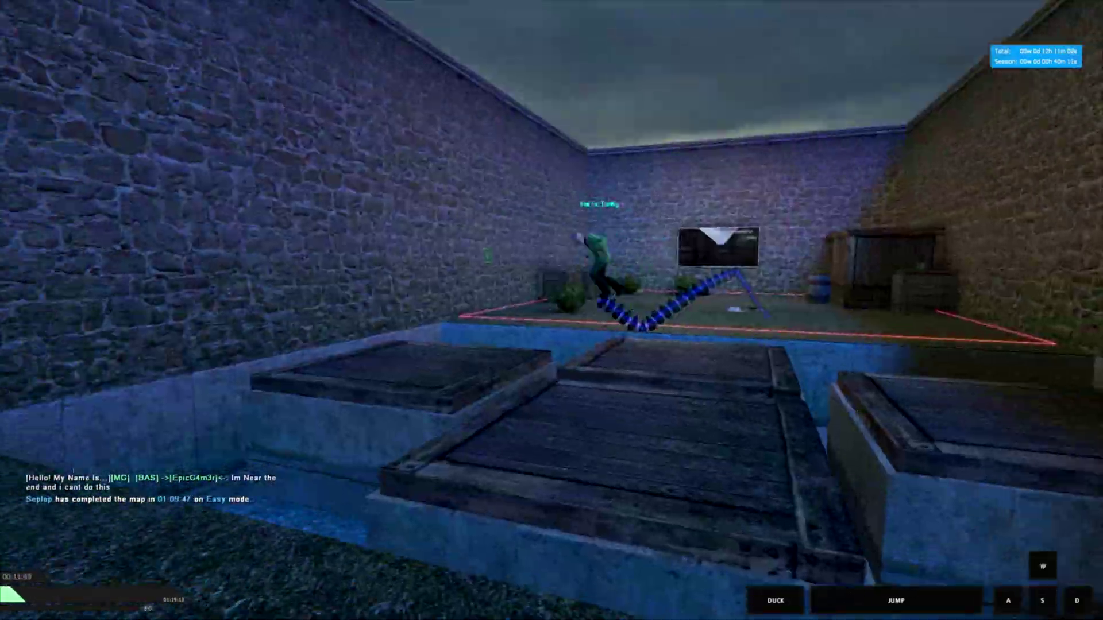
key("w")
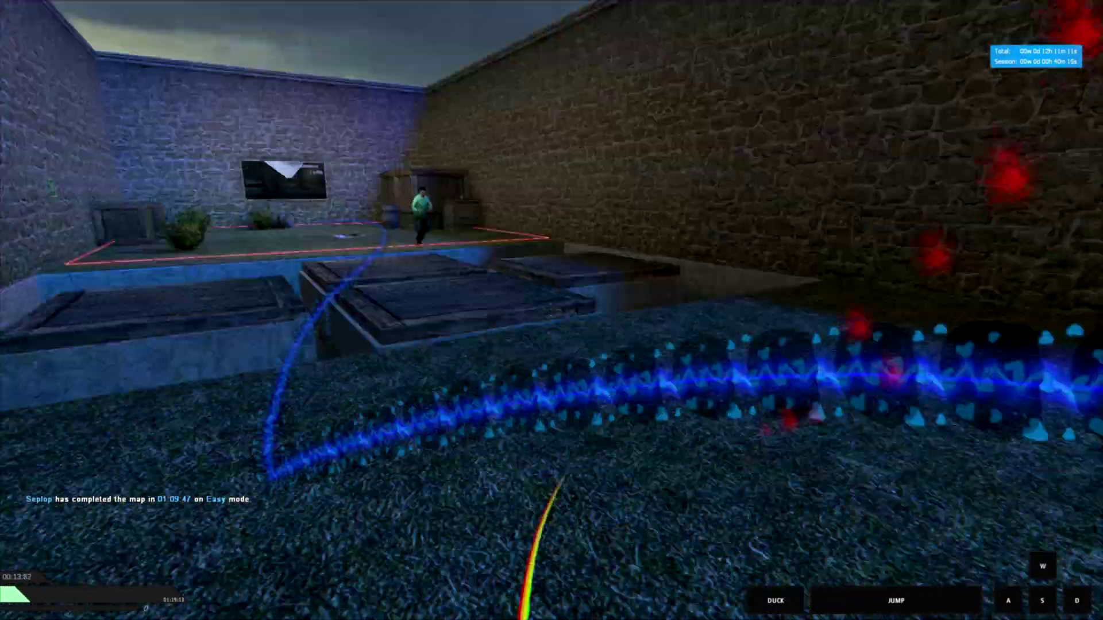
key("w")
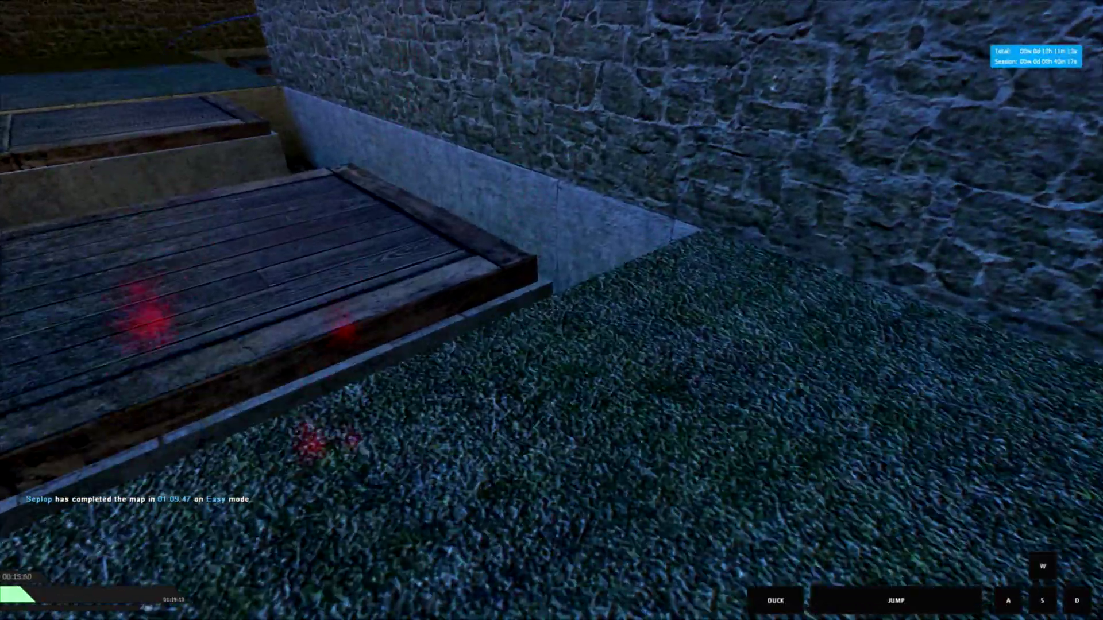
key("w")
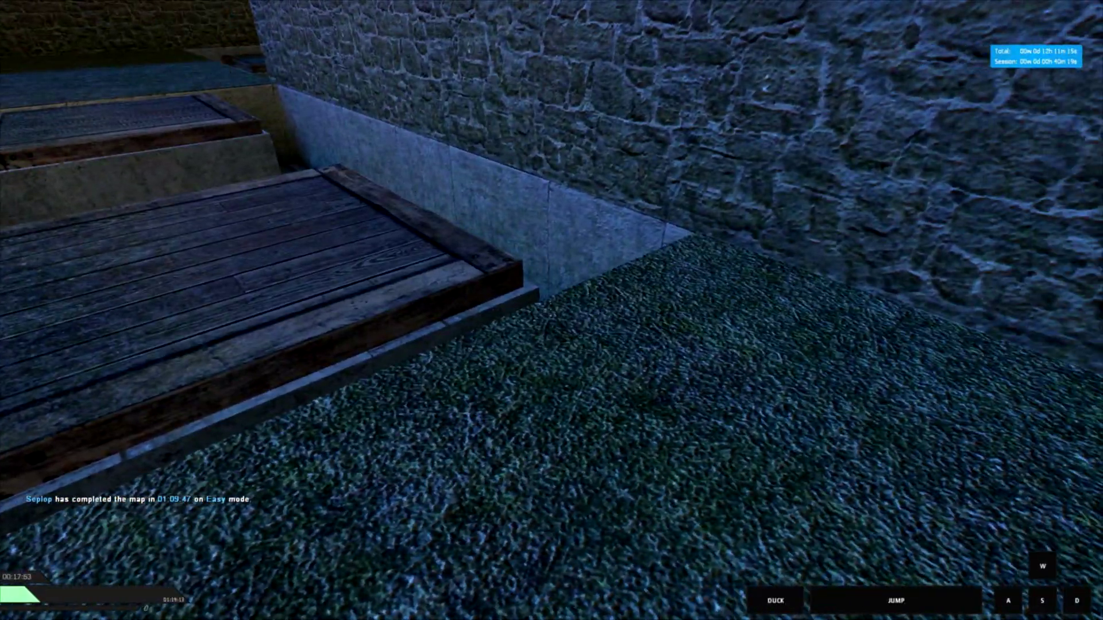
key("w")
key("a")
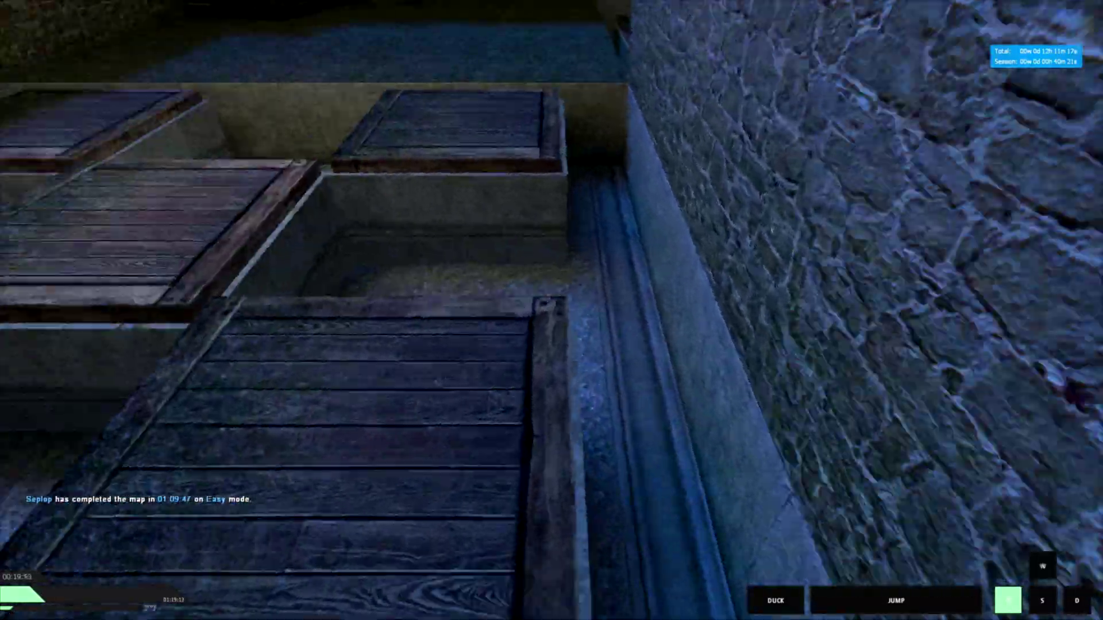
Drop onto the grass floor and crouch backward to line up the crate corridor.
key("w")
key("a")
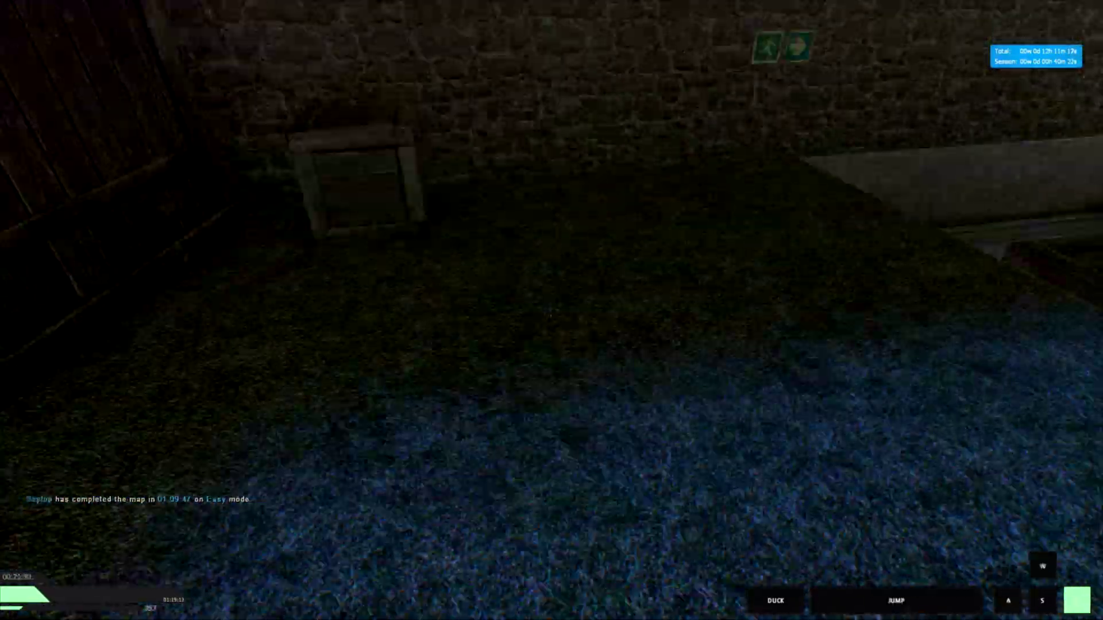
key("s")
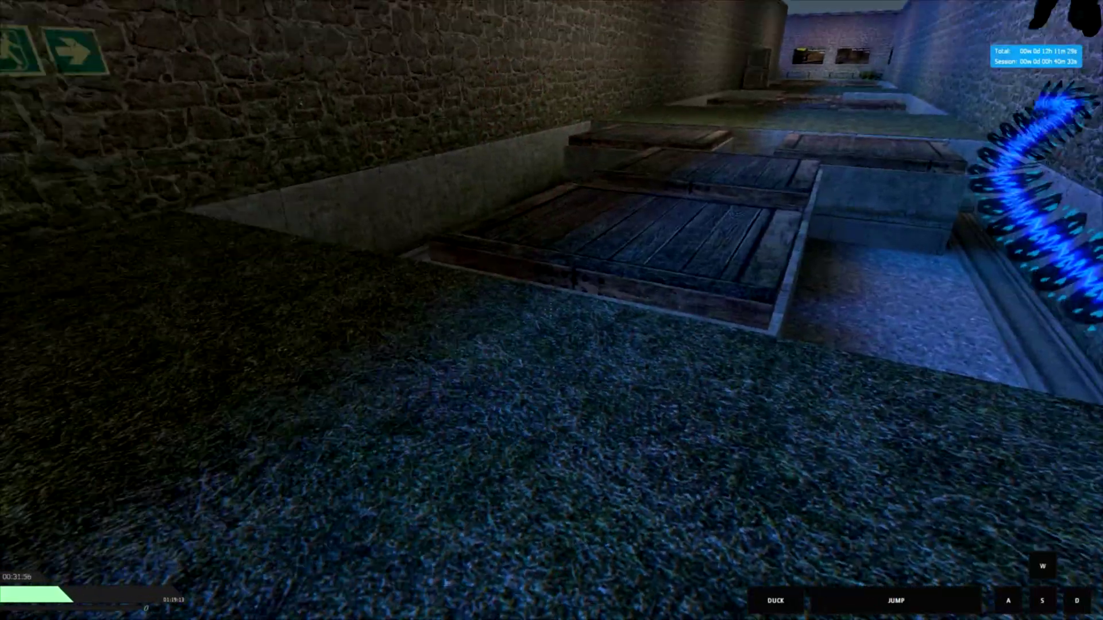
key("s")
key("s")
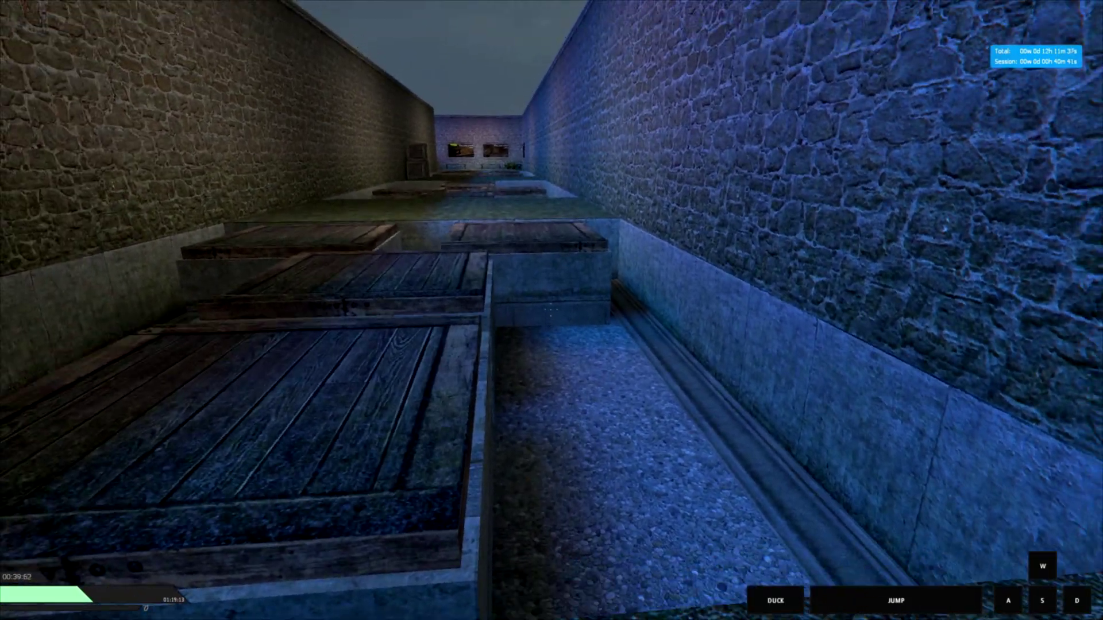
key("s")
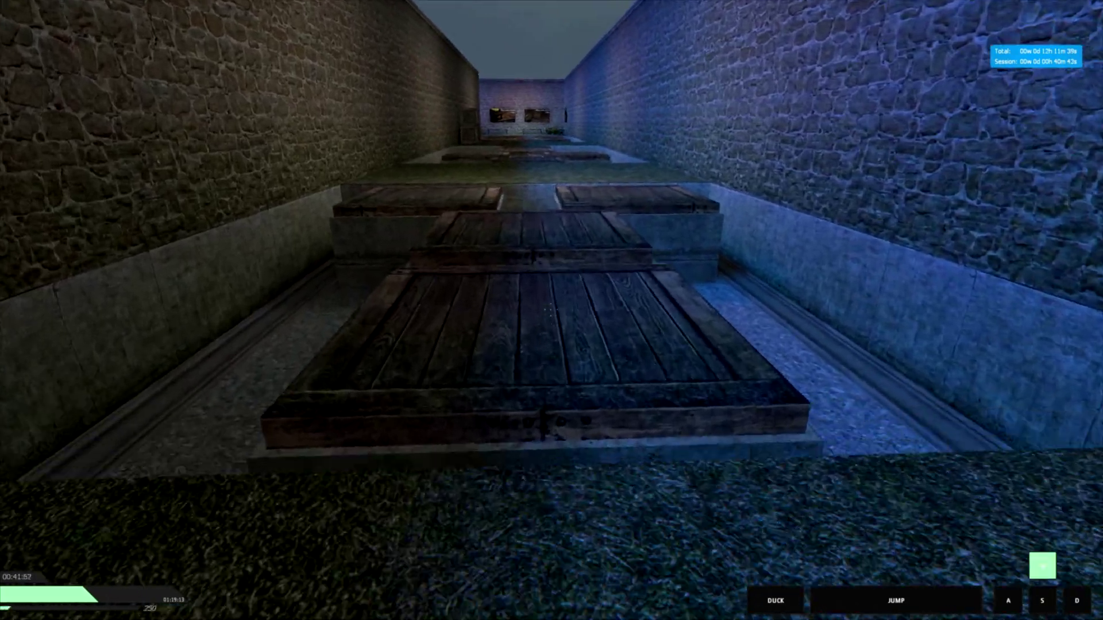
Crouch-jump onto the crates and air-strafe along the crate corridor.
key("w")
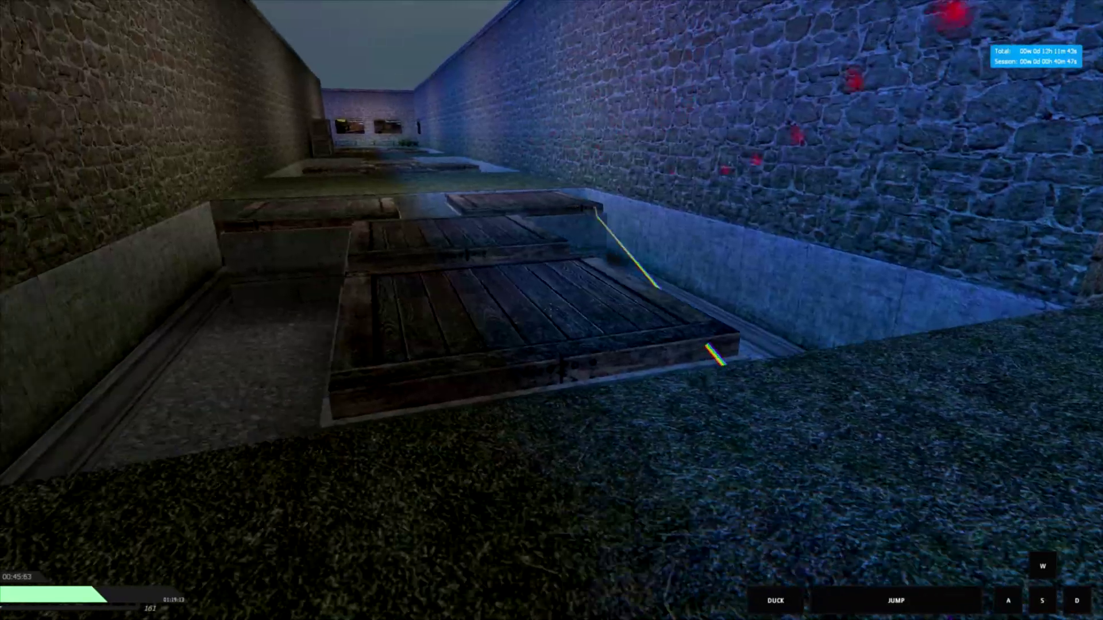
key("w")
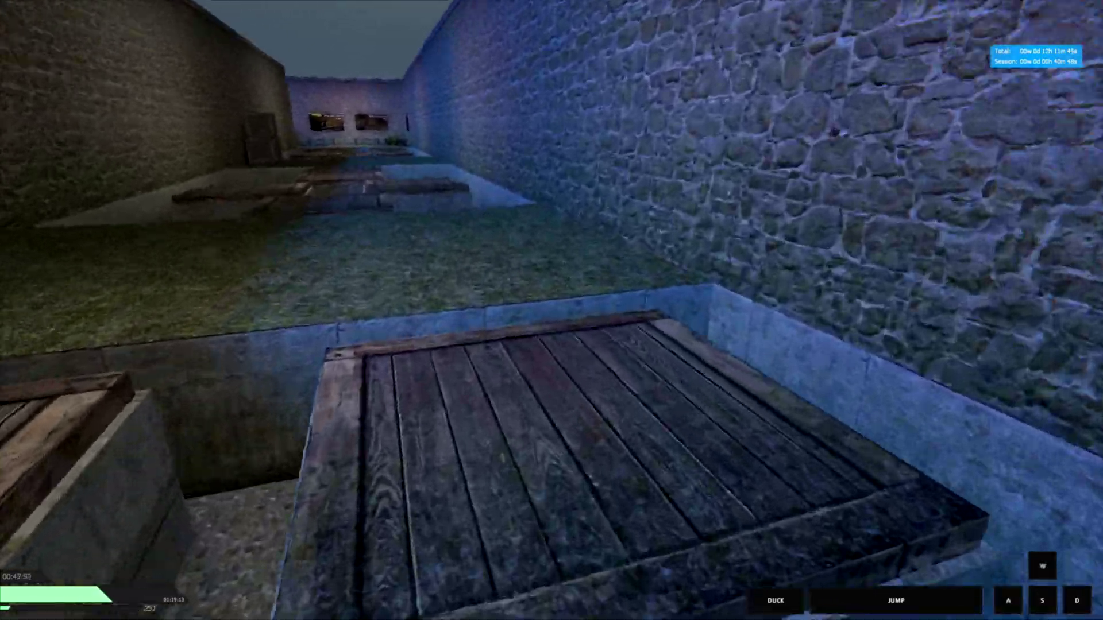
key("w")
key("ctrl")
key("w")
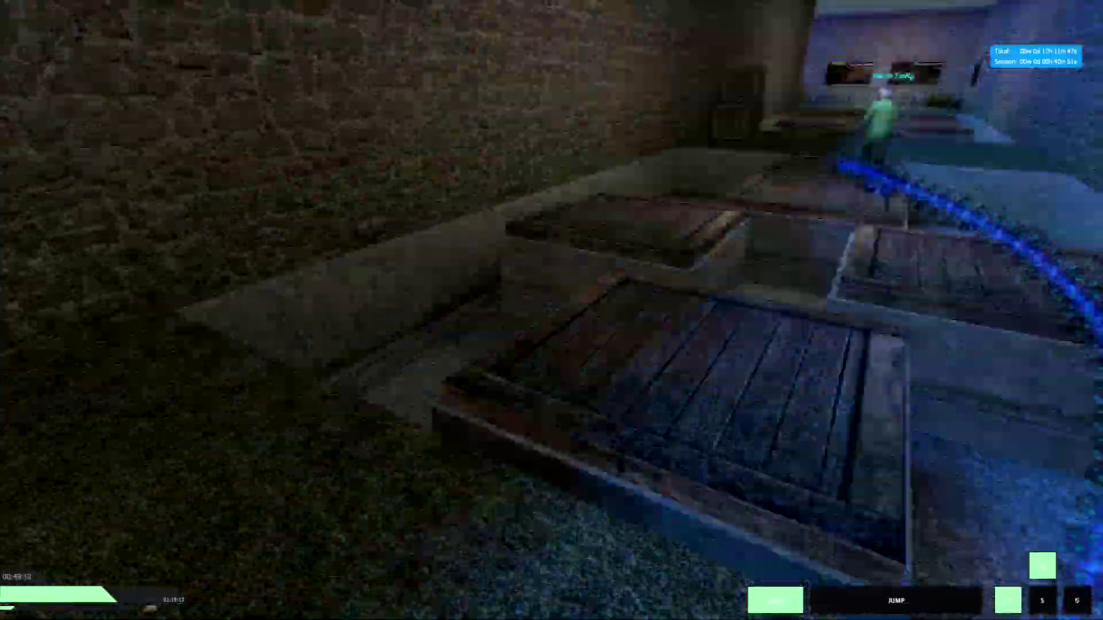
key("w")
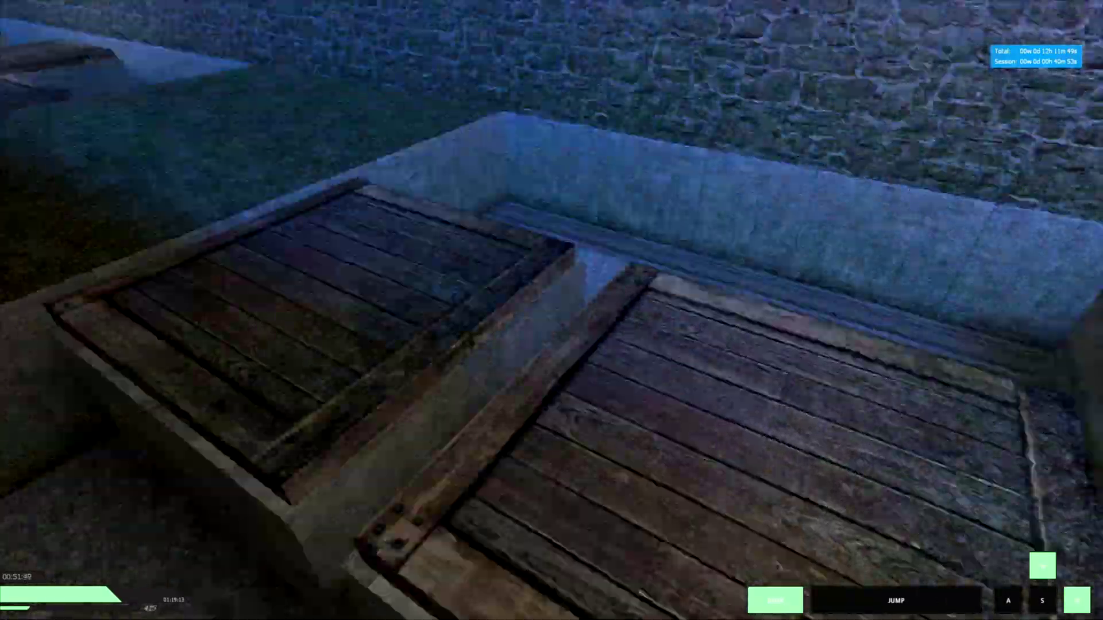
key("w")
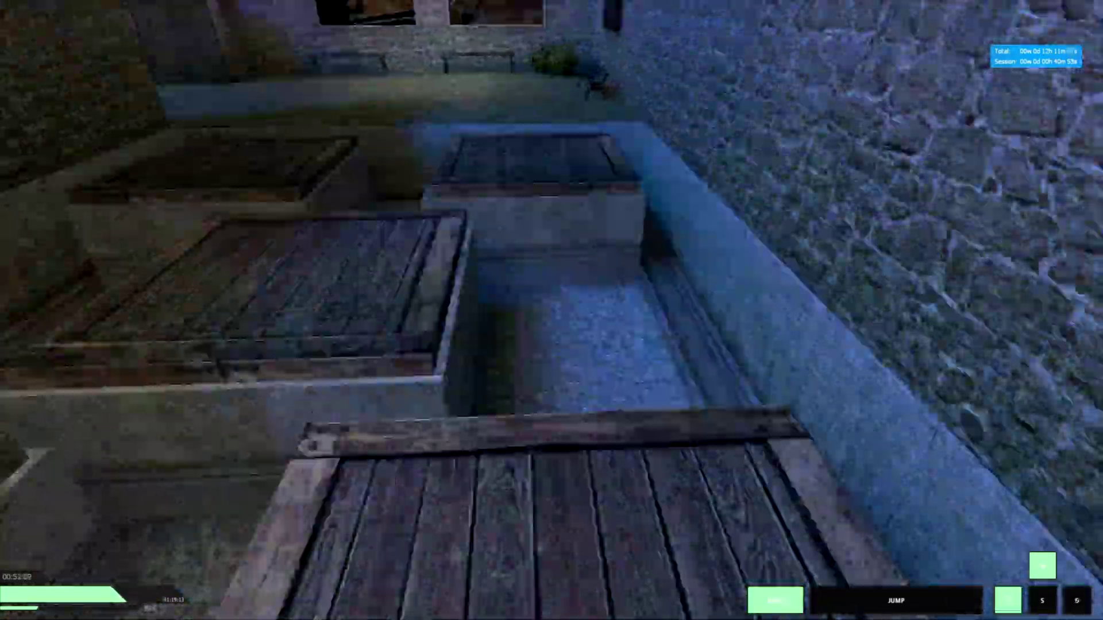
Hop down the corridor, curving left, then switching to right strafes onto the next crate.
key("w")
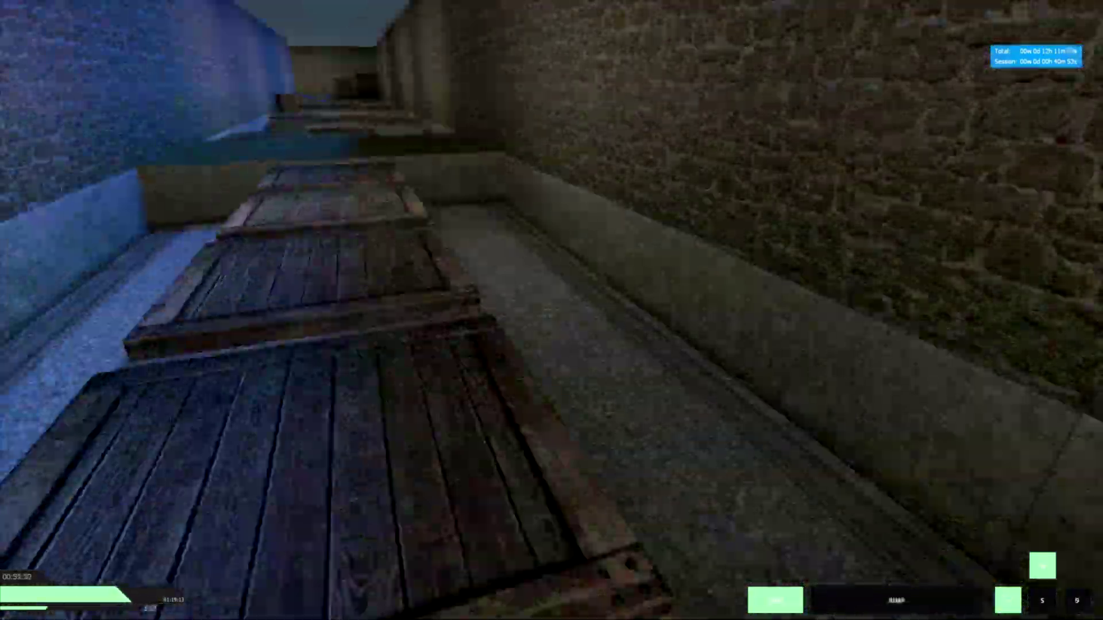
key("w")
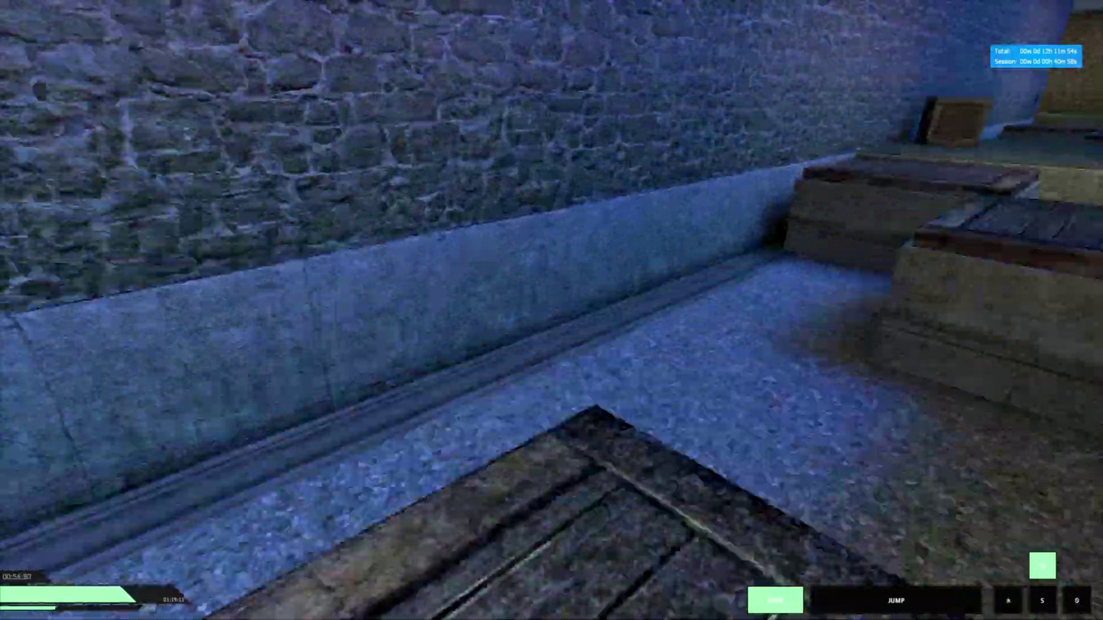
key("w")
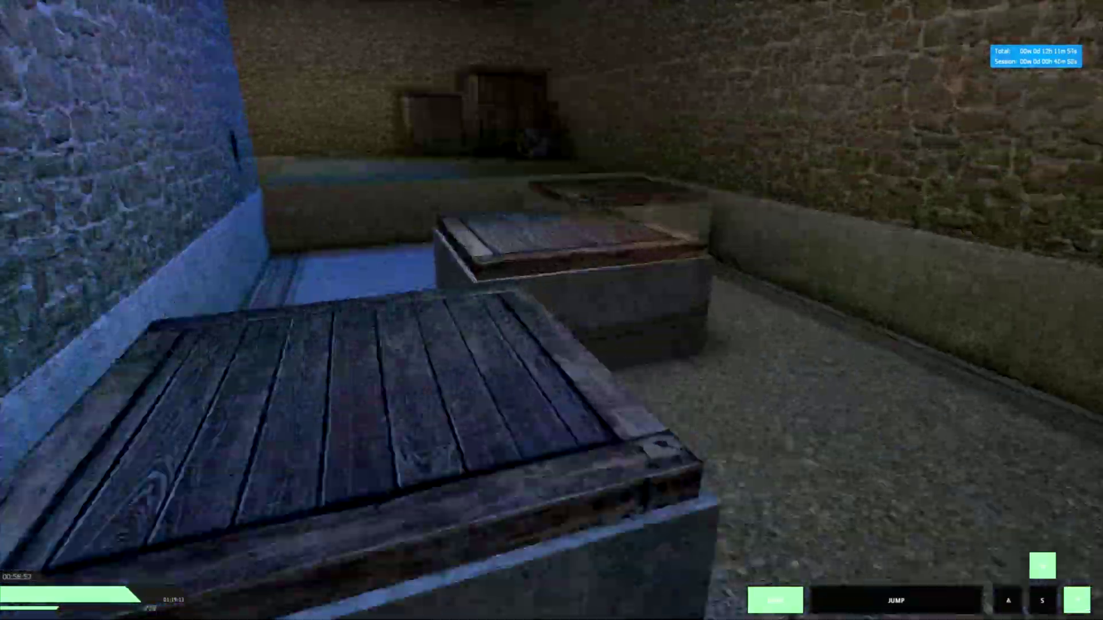
key("w")
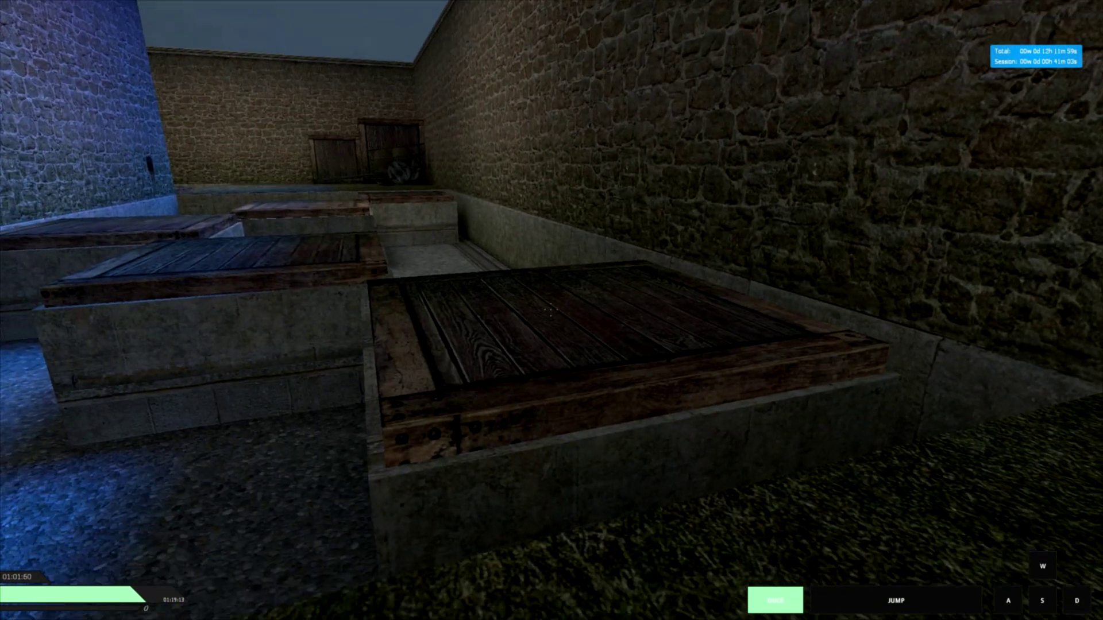
key("w")
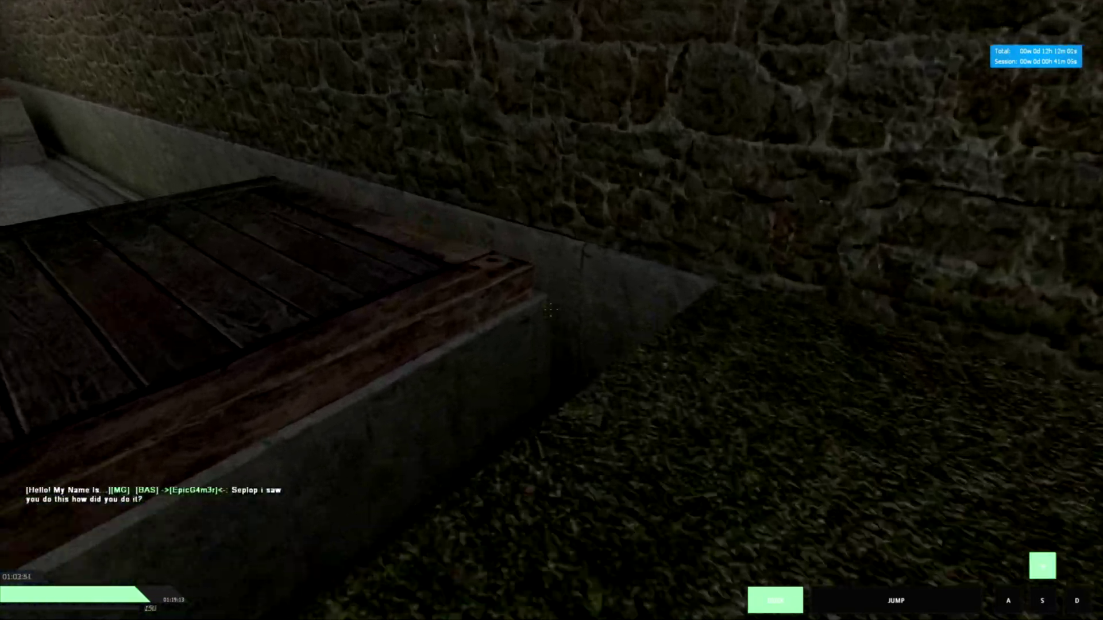
key("a")
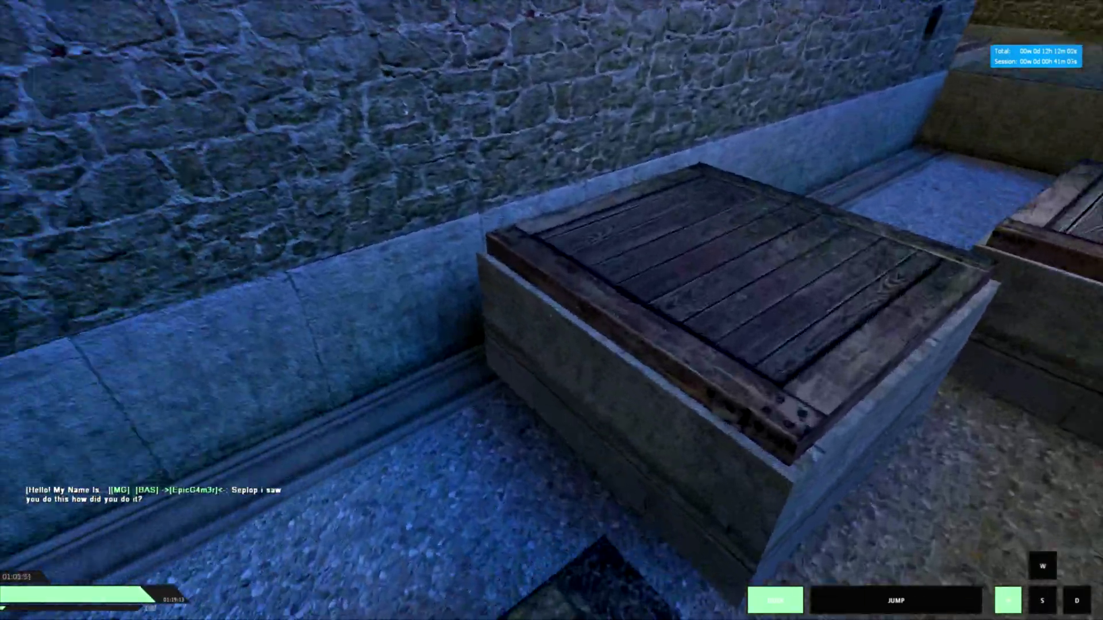
key("d")
key("d")
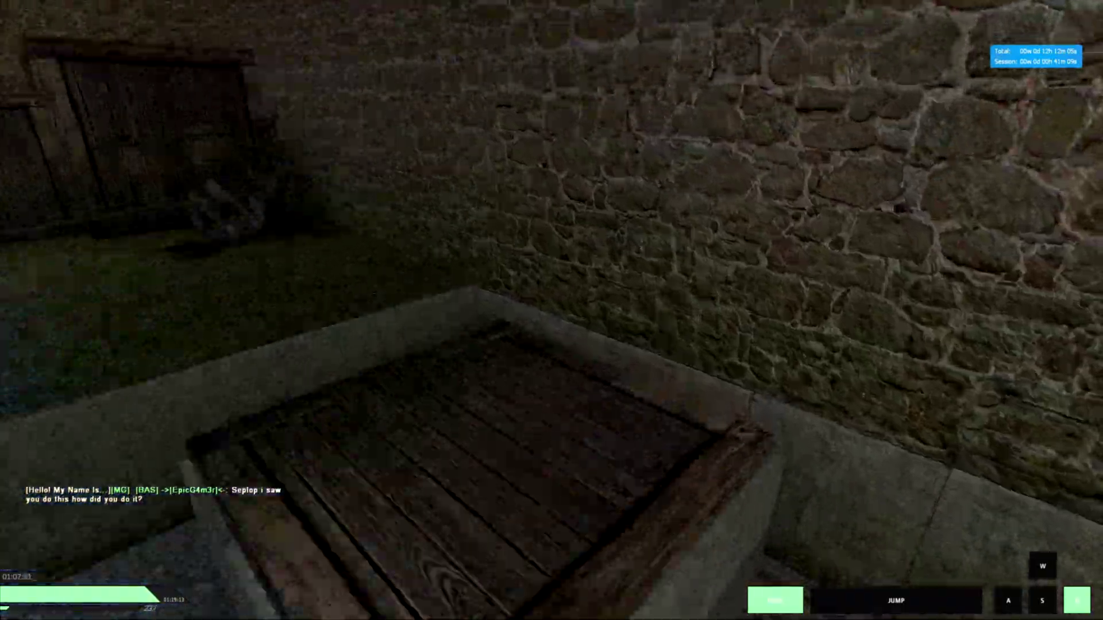
key("d")
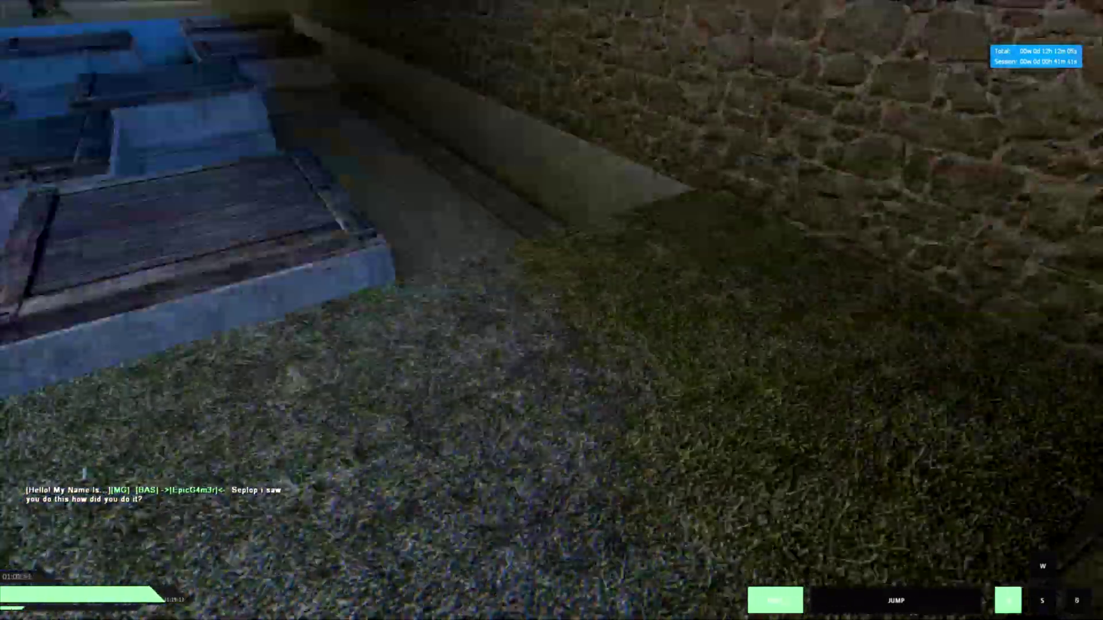
key("d")
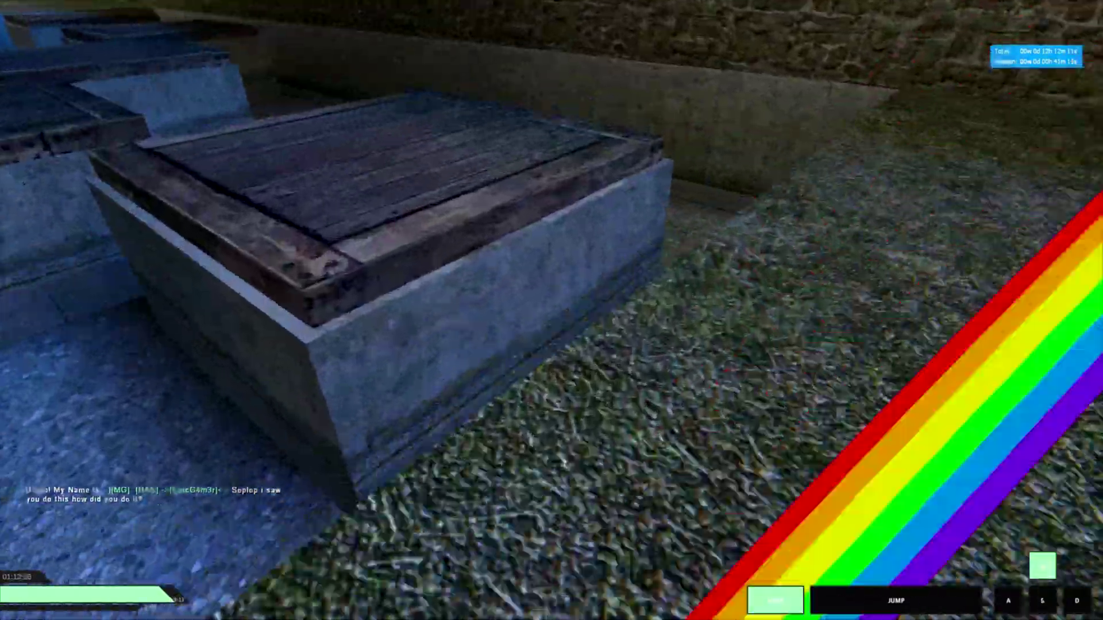
Alternate A/D strafes through the crate area and down the corridor while turning.
key("a")
key("d")
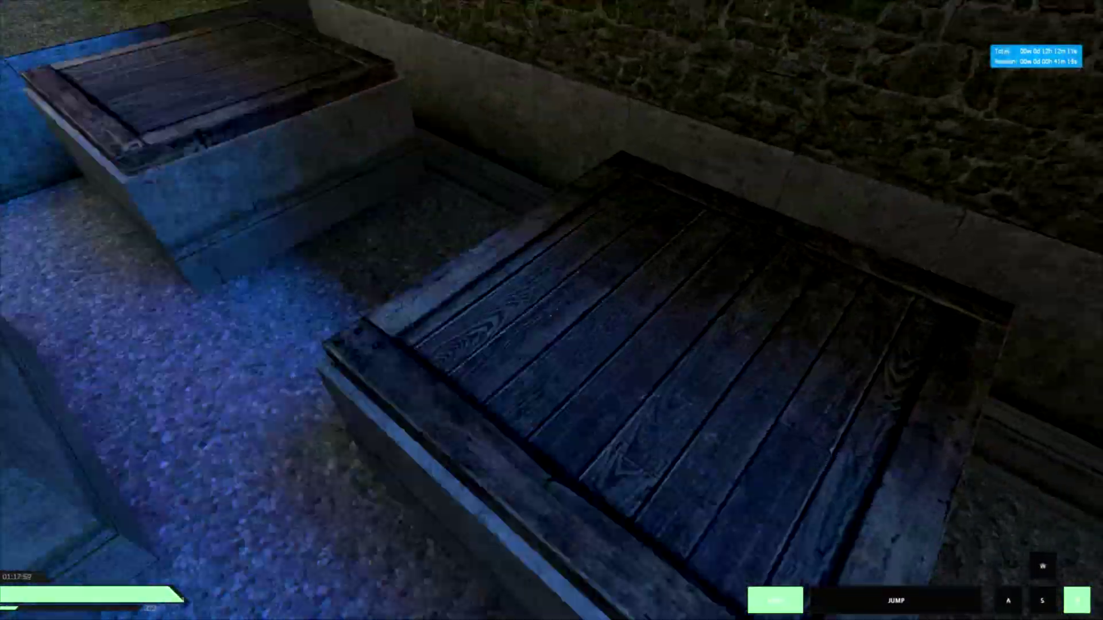
key("w")
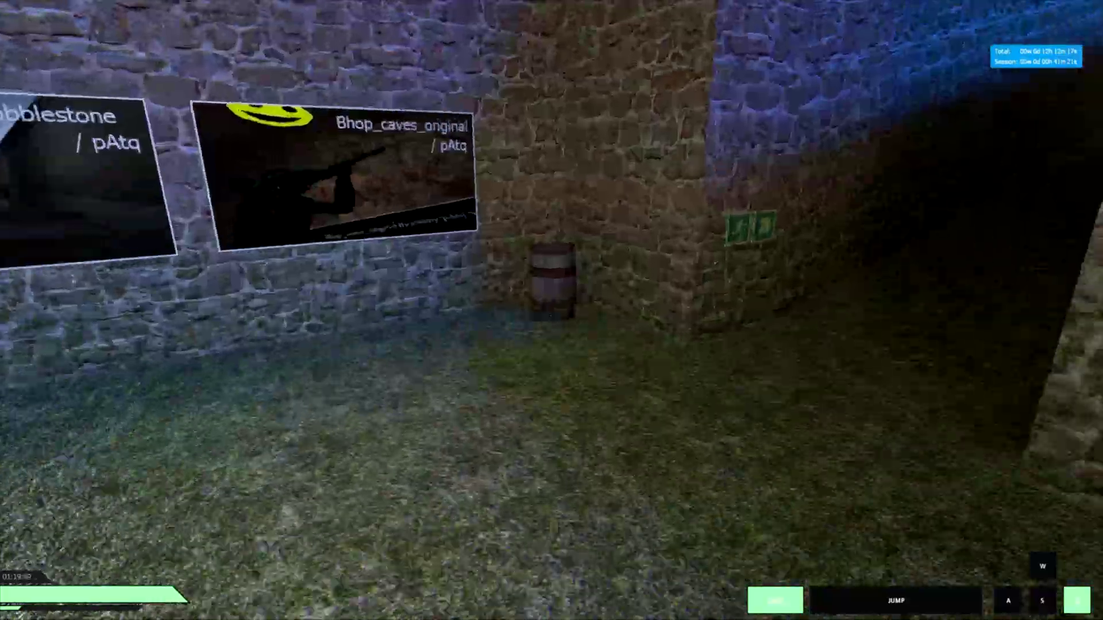
key("d")
key("w")
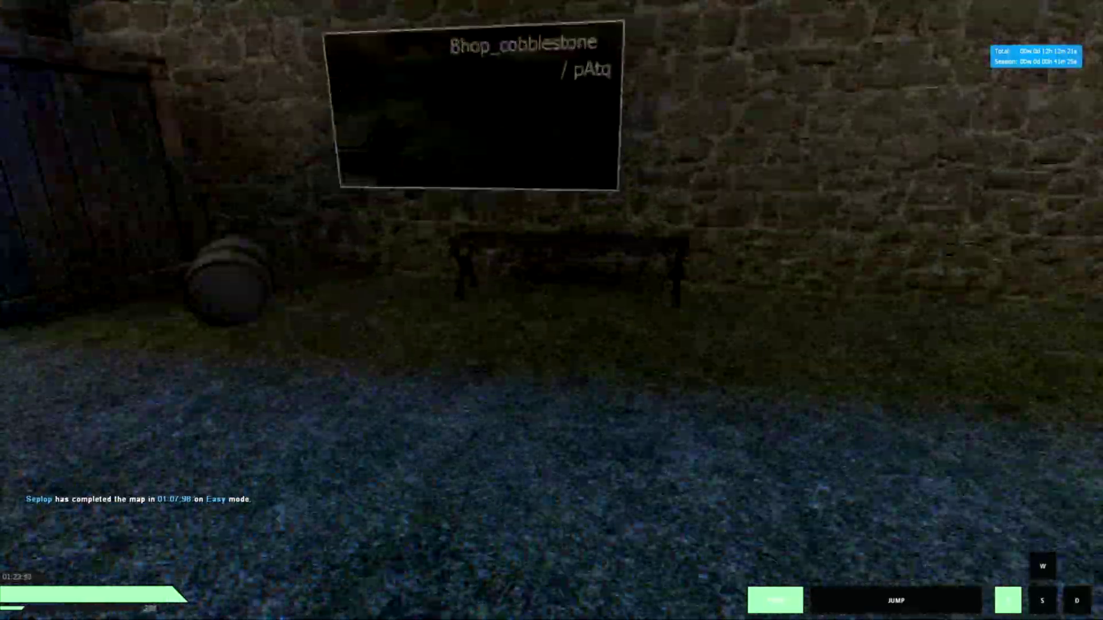
key("a")
key("d")
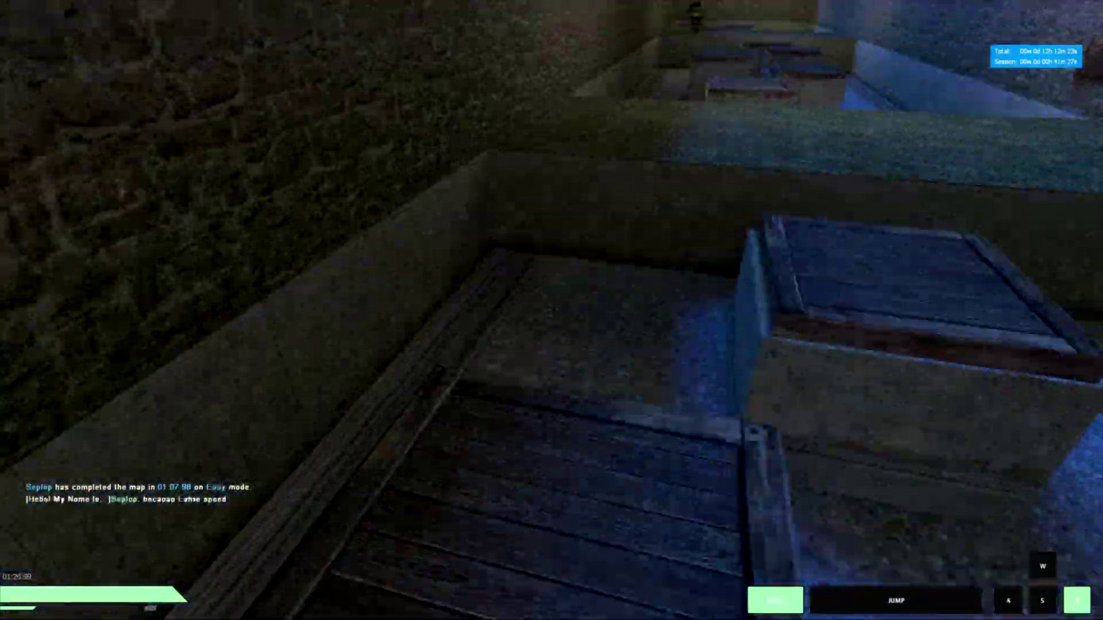
Air-strafe left between the crates, crouching for the floor landing.
key("w")
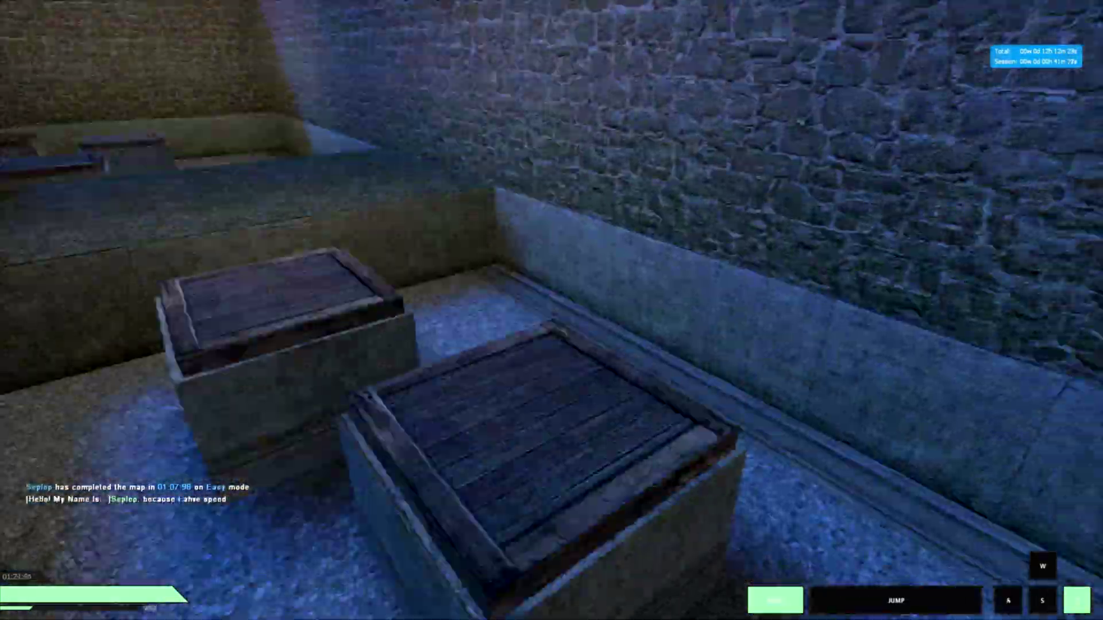
key("w")
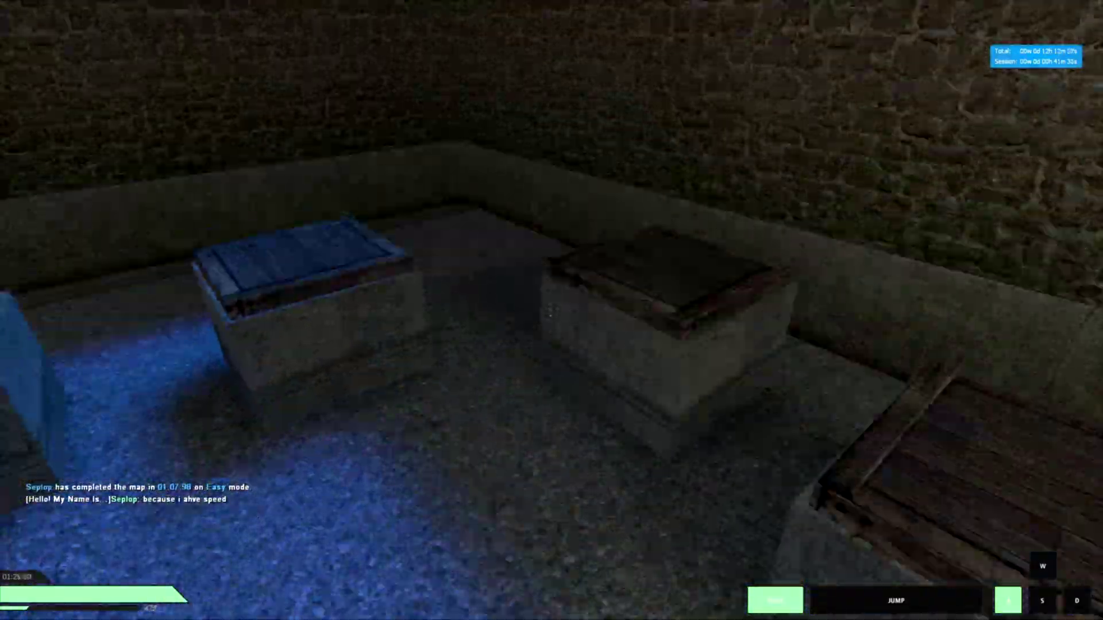
key("w")
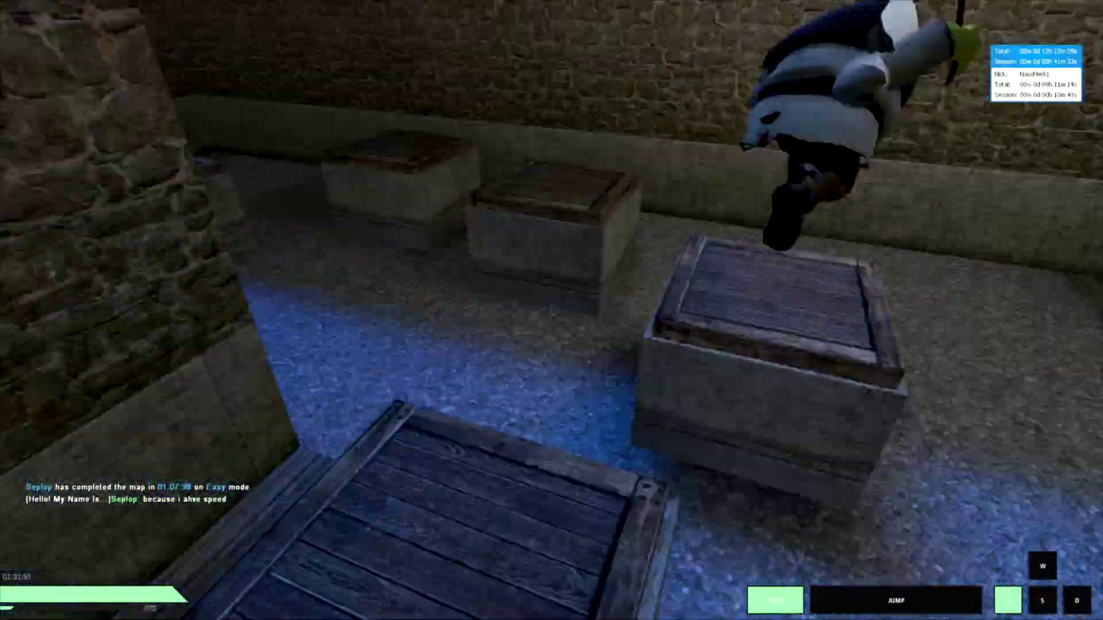
key("a")
Keep strafing left over the crates, jump onto the grass, and open the developer console.
key("w")
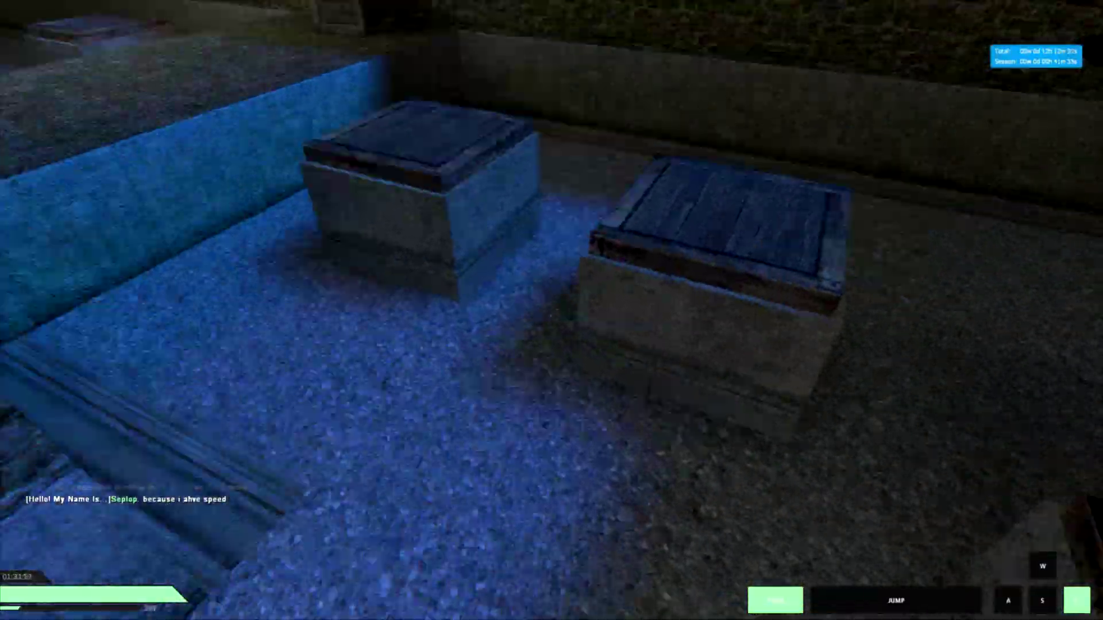
key("a")
key("w")
key("a")
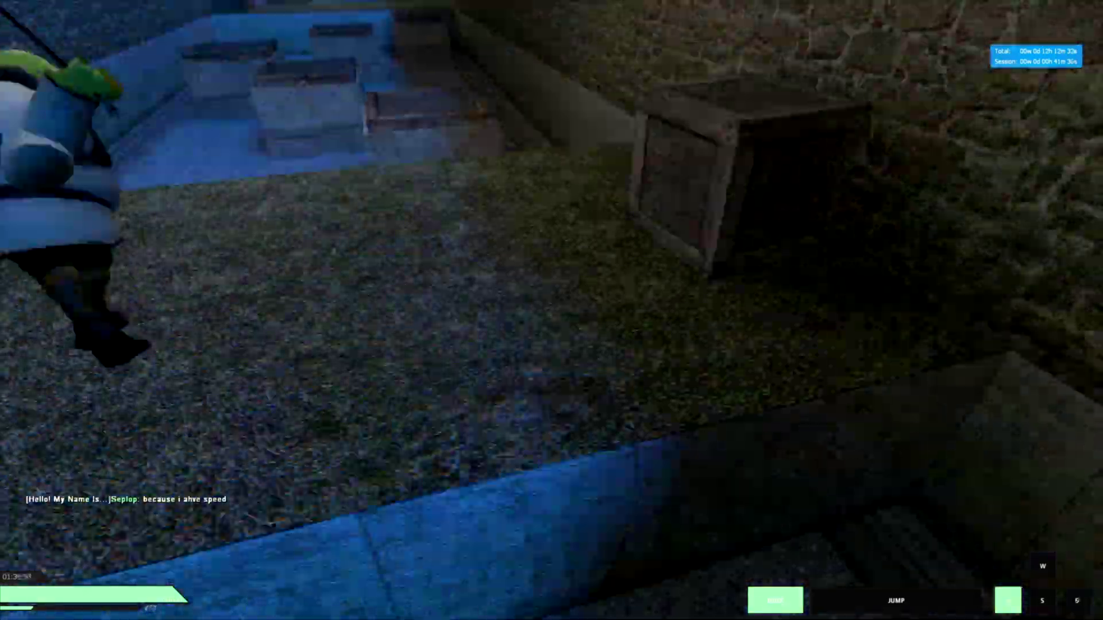
key("w")
key("a")
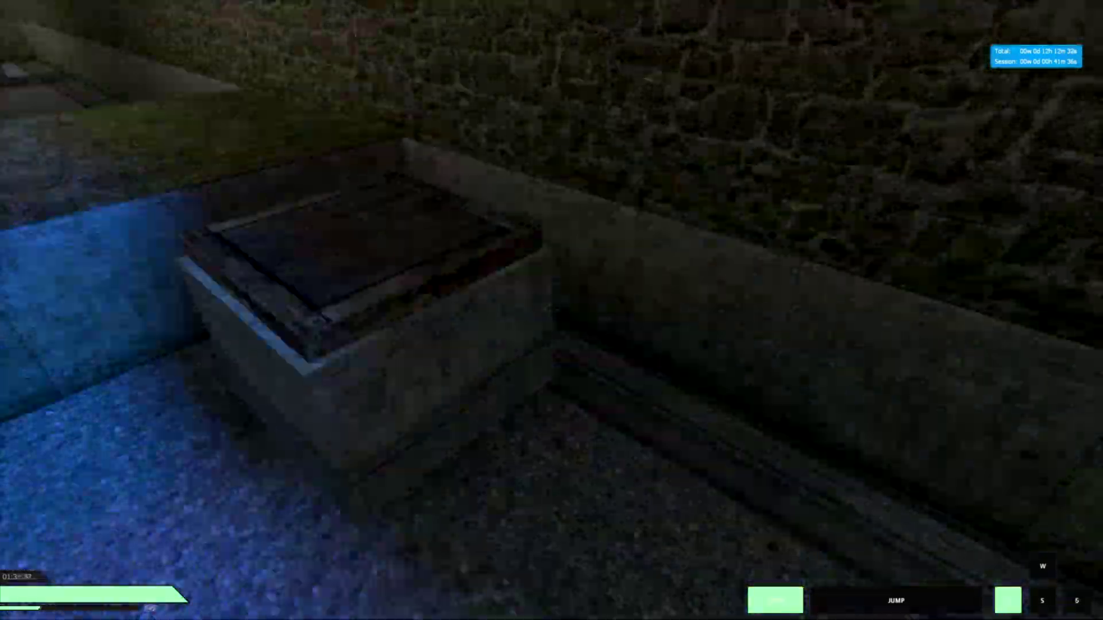
key("w")
key("a")
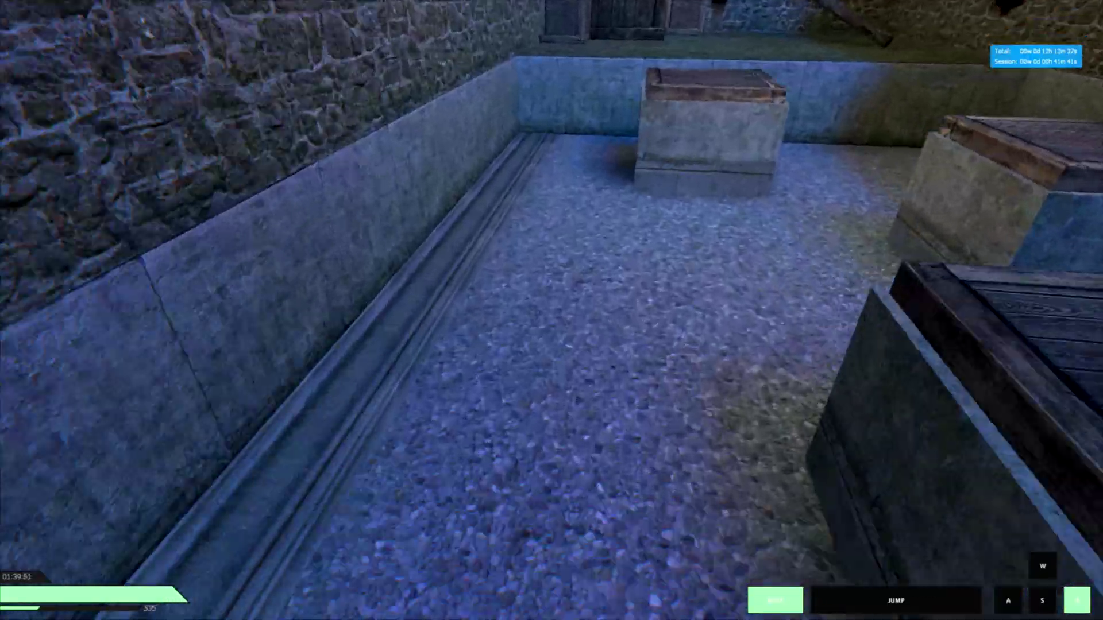
key("space")
key("grave")
type("bind ")
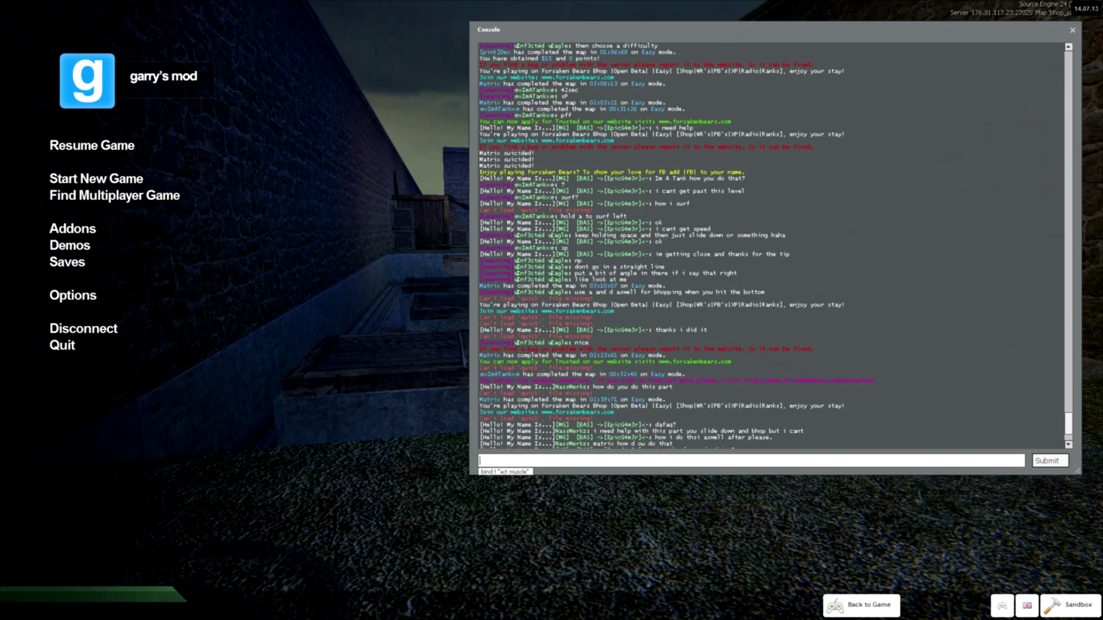
type("max fps 34.7")
Submit the max fps command, which is rejected as unknown, and close the console.
key("Return")
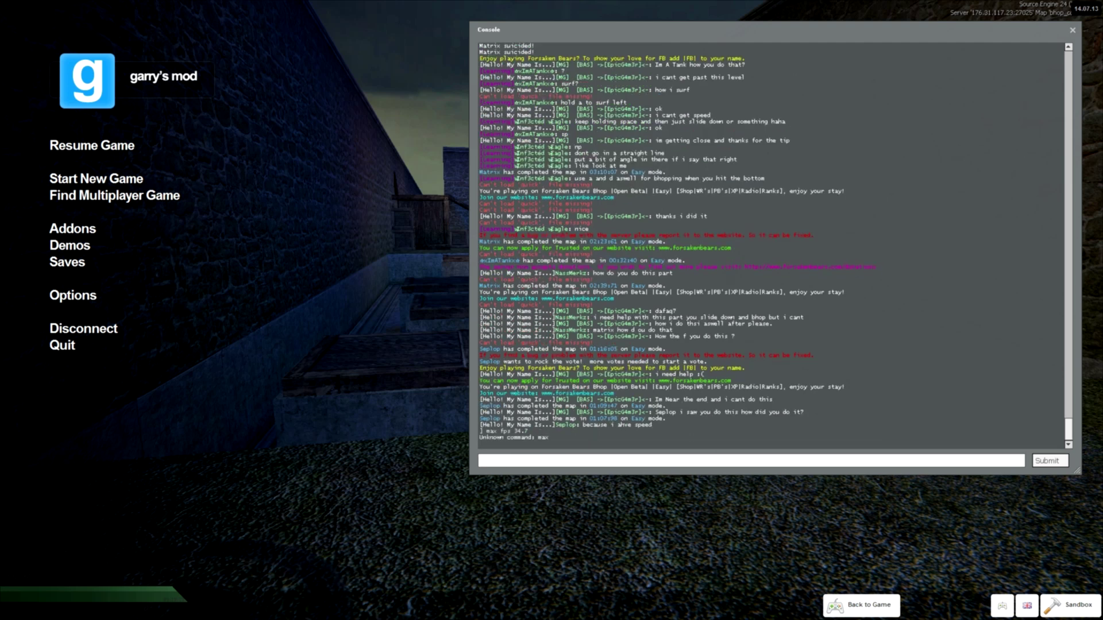
key("grave")
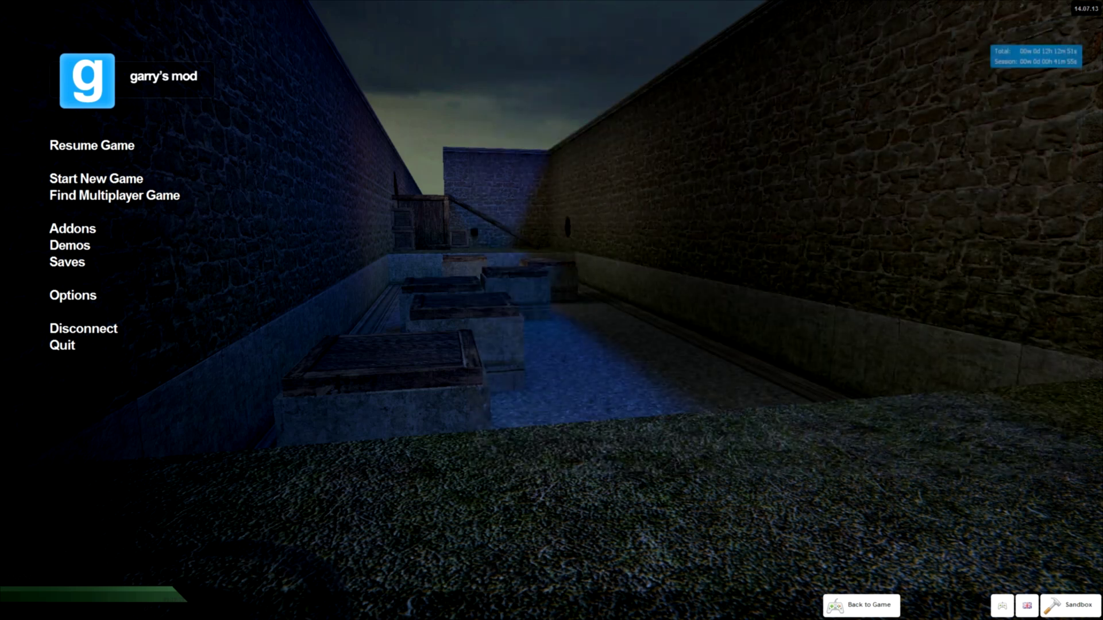
Resume the run, sprint toward the crates and crouch-strafe right among them.
key("Escape")
key("w")
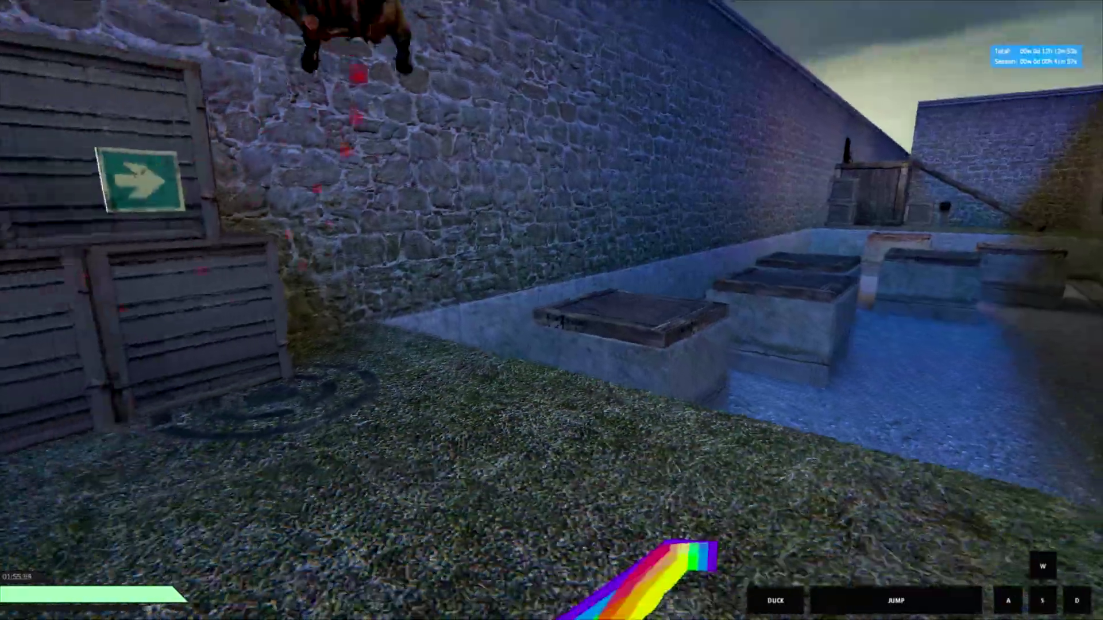
key("w")
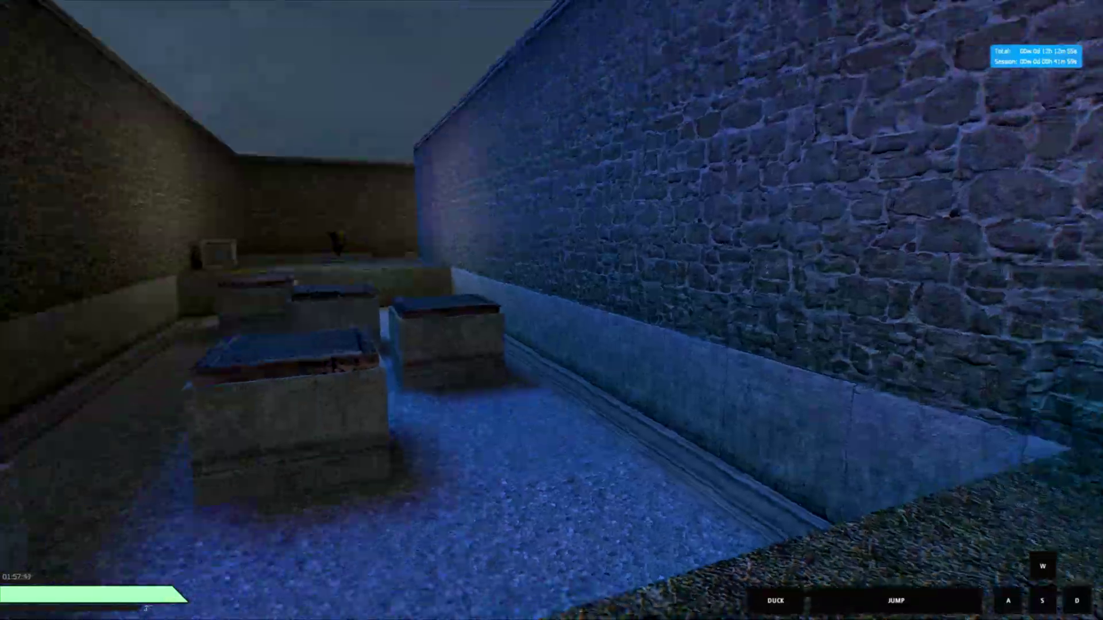
key("w")
key("ctrl")
key("d")
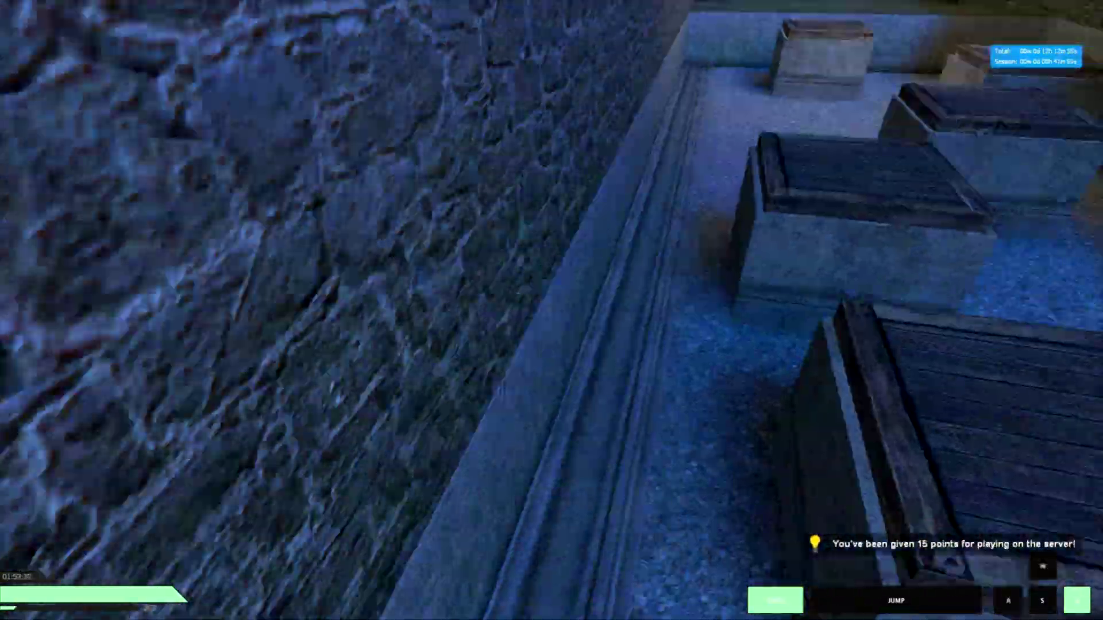
Air-strafe left between the crates, crouching into the grassy corner.
key("w")
key("a")
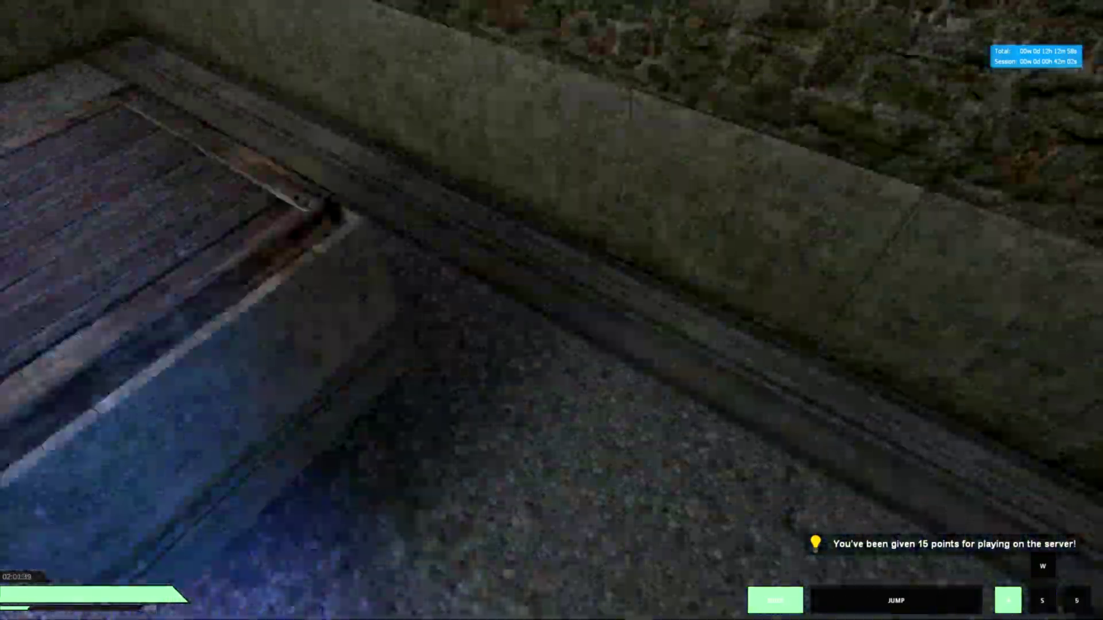
key("w")
key("a")
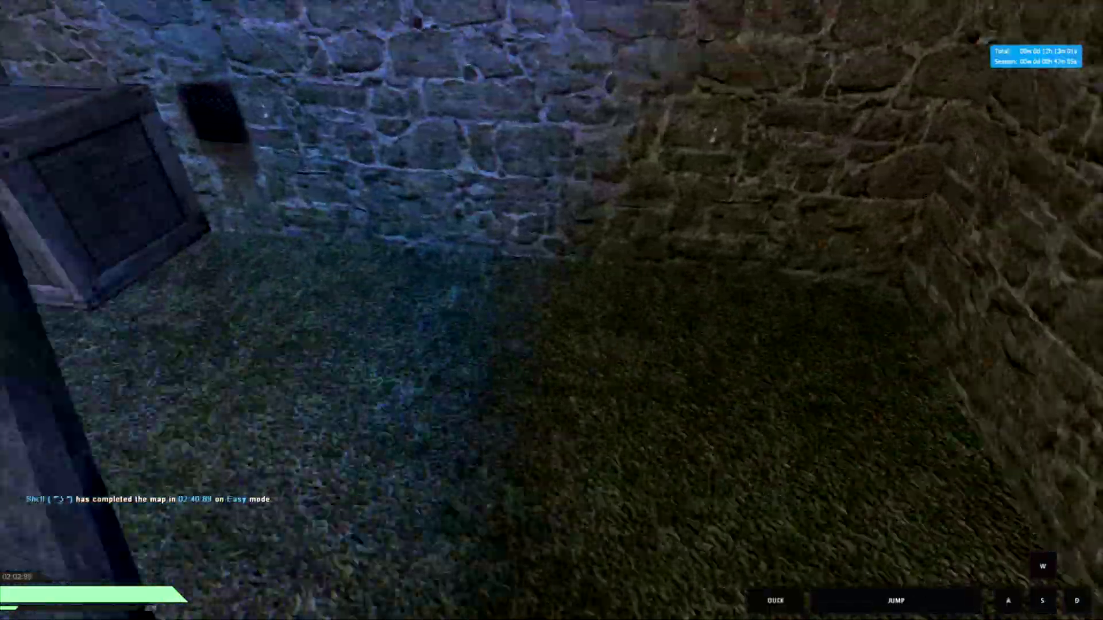
Turn past the crates and crouch-strafe right up onto a crate.
key("w")
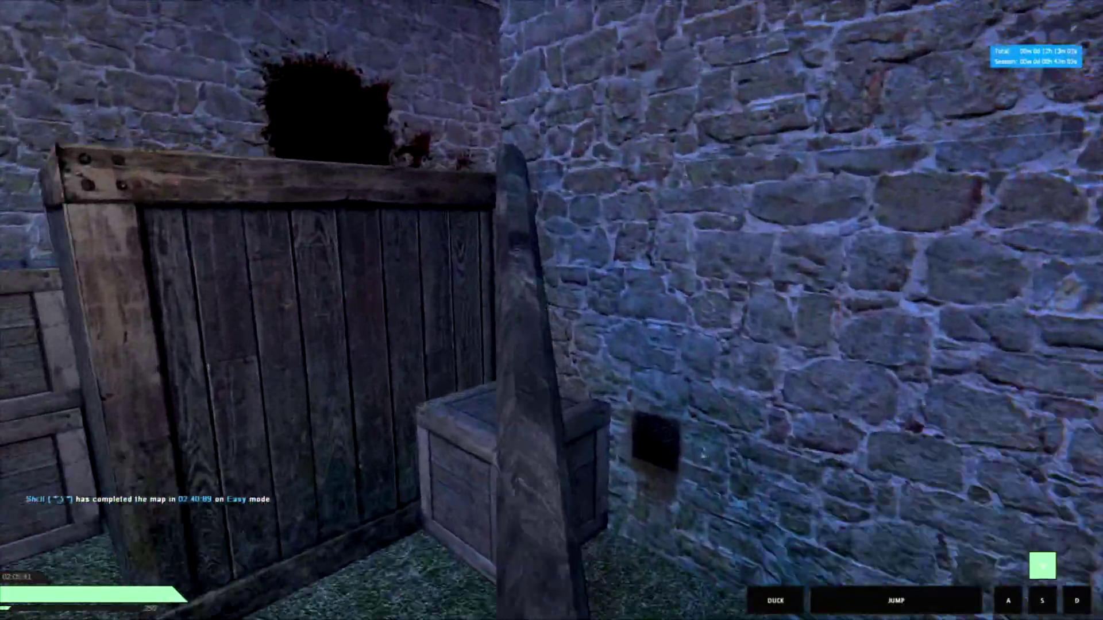
key("w")
key("ctrl")
key("d")
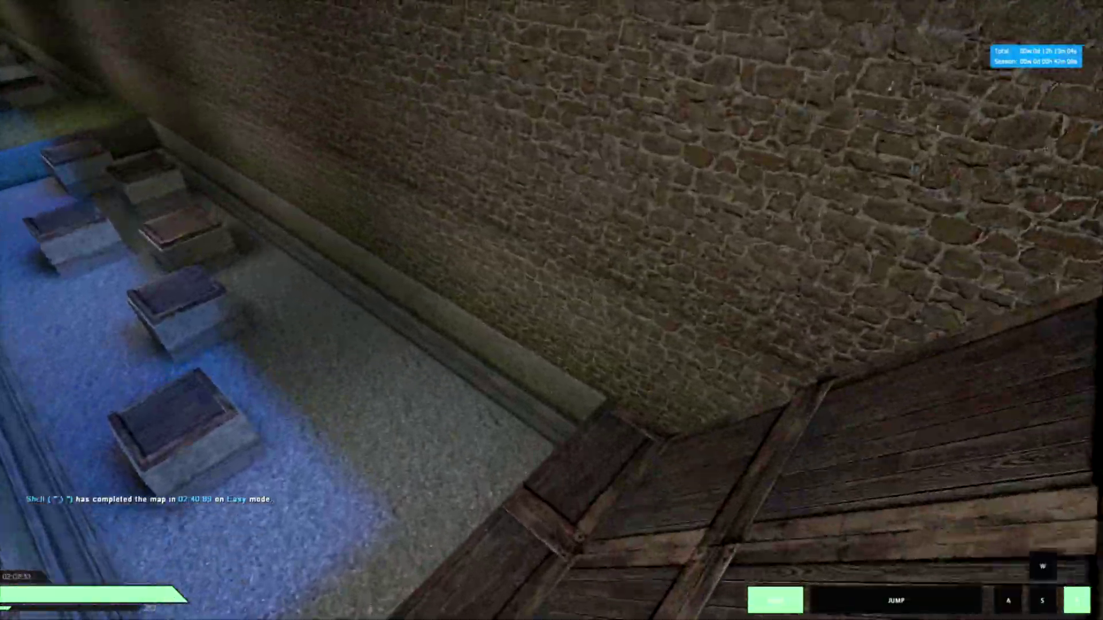
Cross the crate with a crouch landing and hop off toward the gravel arena.
key("w")
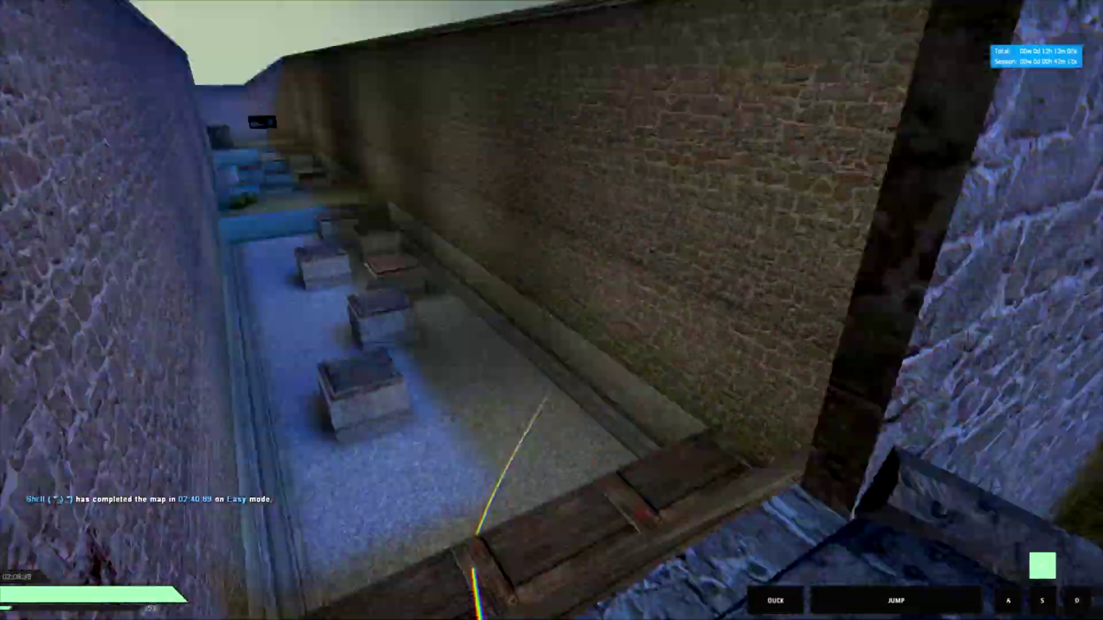
key("w")
key("ctrl")
key("d")
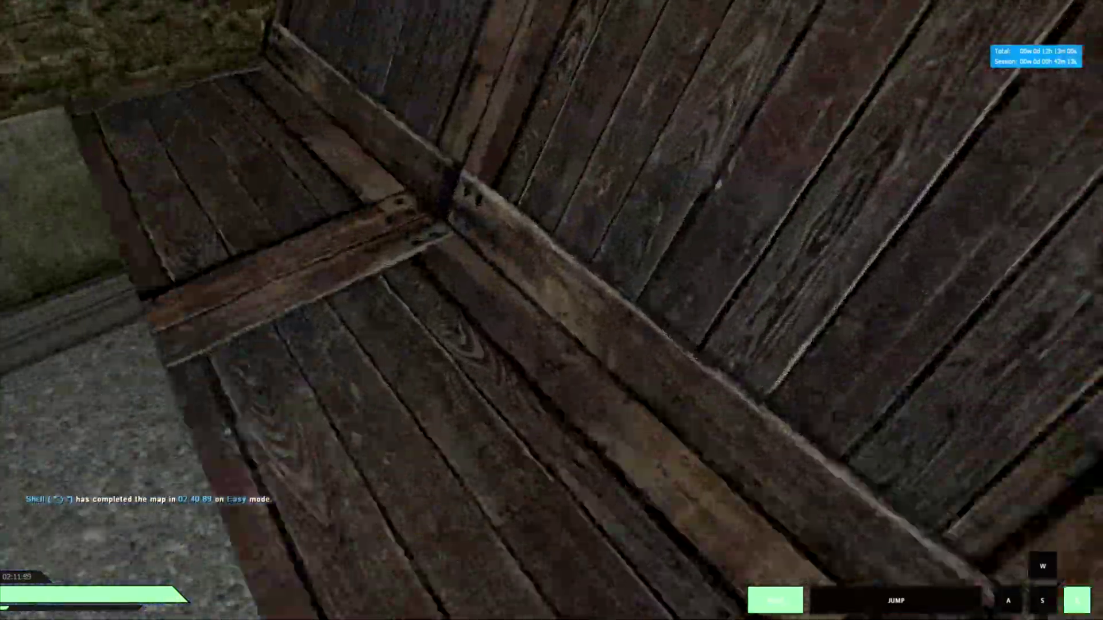
key("w")
Bunny-hop along the arena floor, air-strafing and crouch-landing onto the next block.
key("ctrl")
key("a")
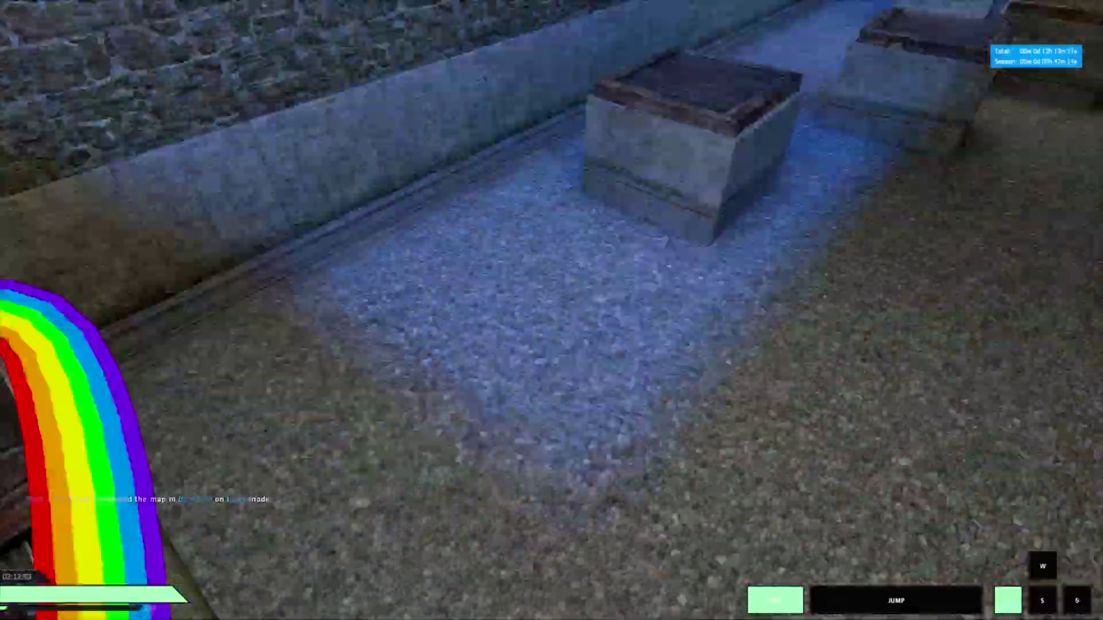
key("w")
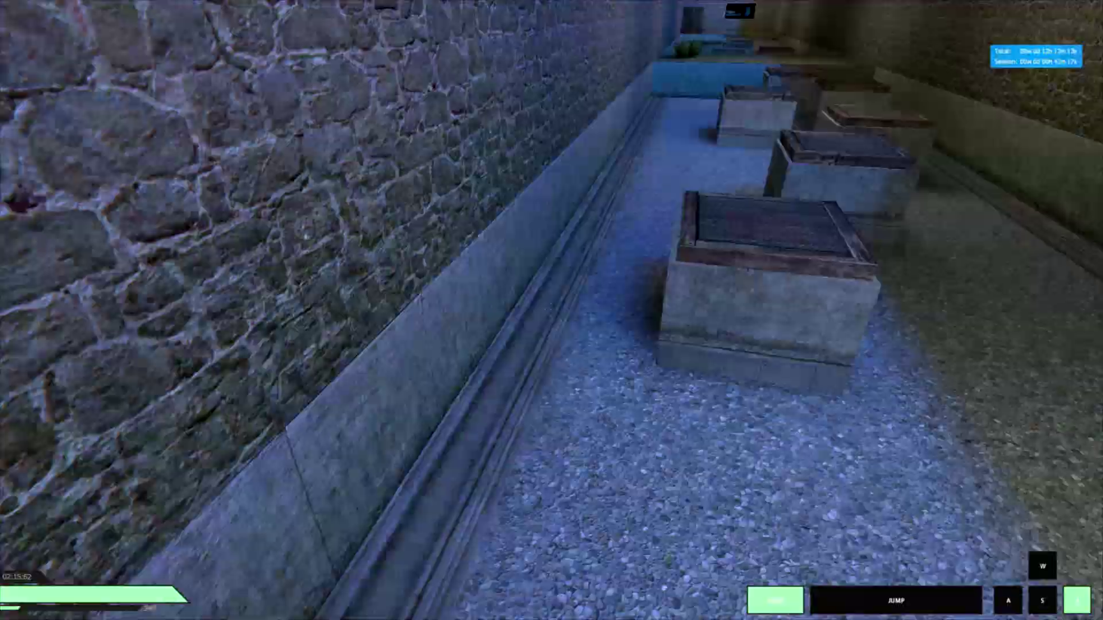
key("w")
key("space")
key("ctrl")
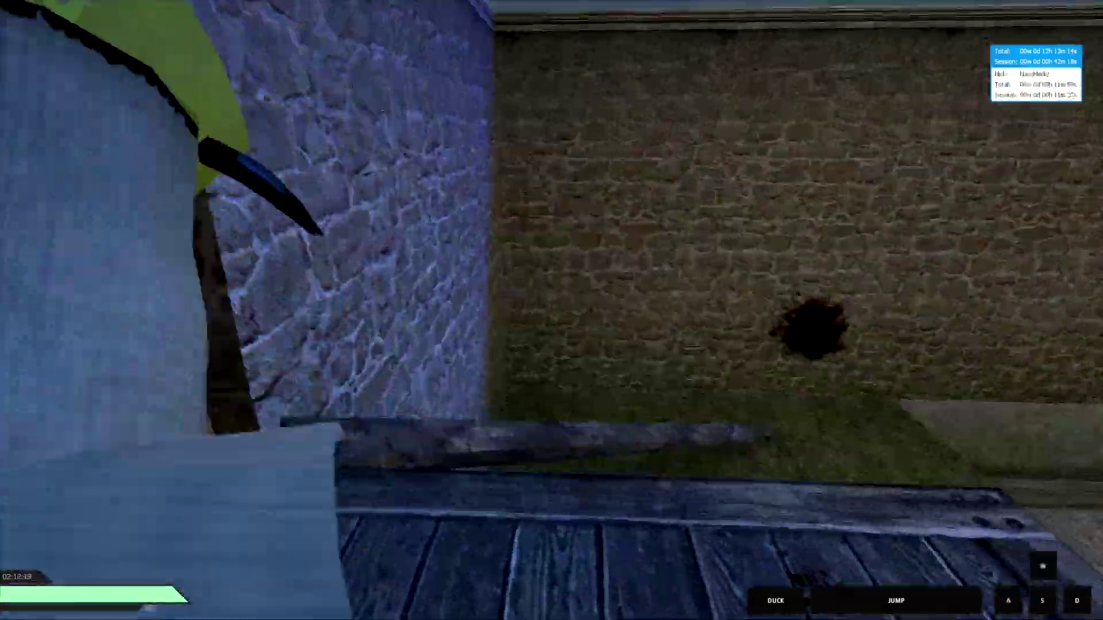
Hop onto the grassy ledge, weave back through the blocks, and land beside the crates.
key("w")
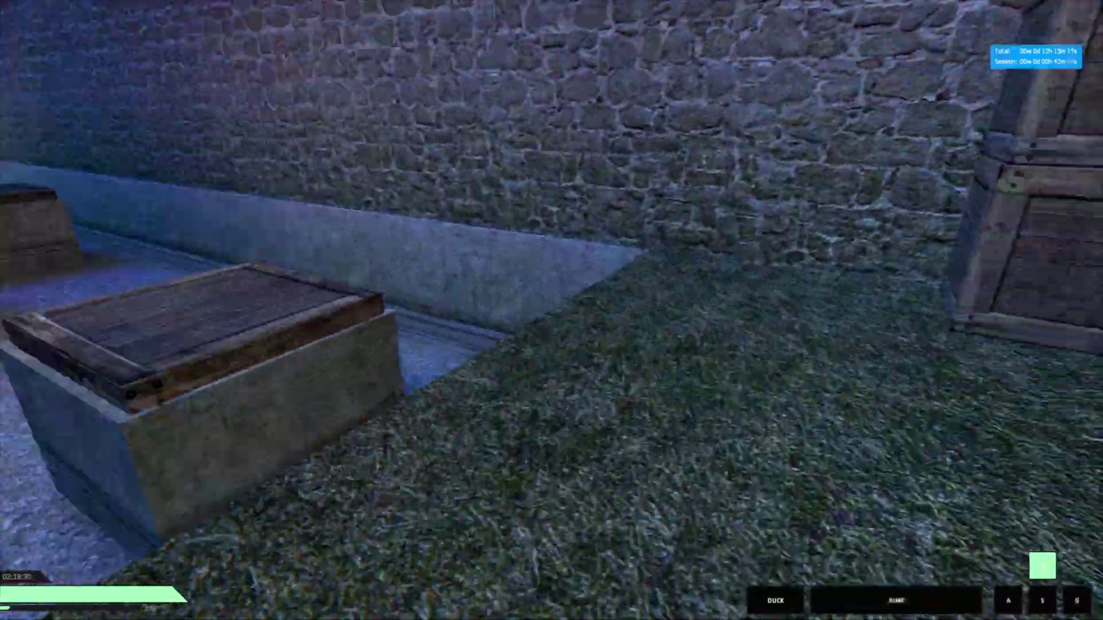
key("w")
key("ctrl")
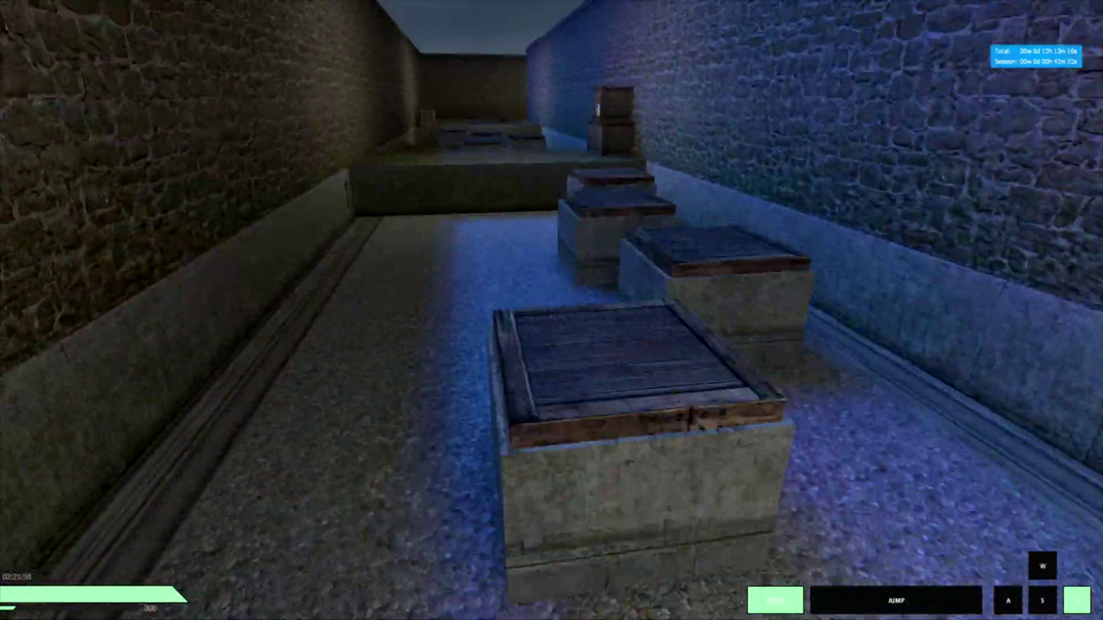
key("w")
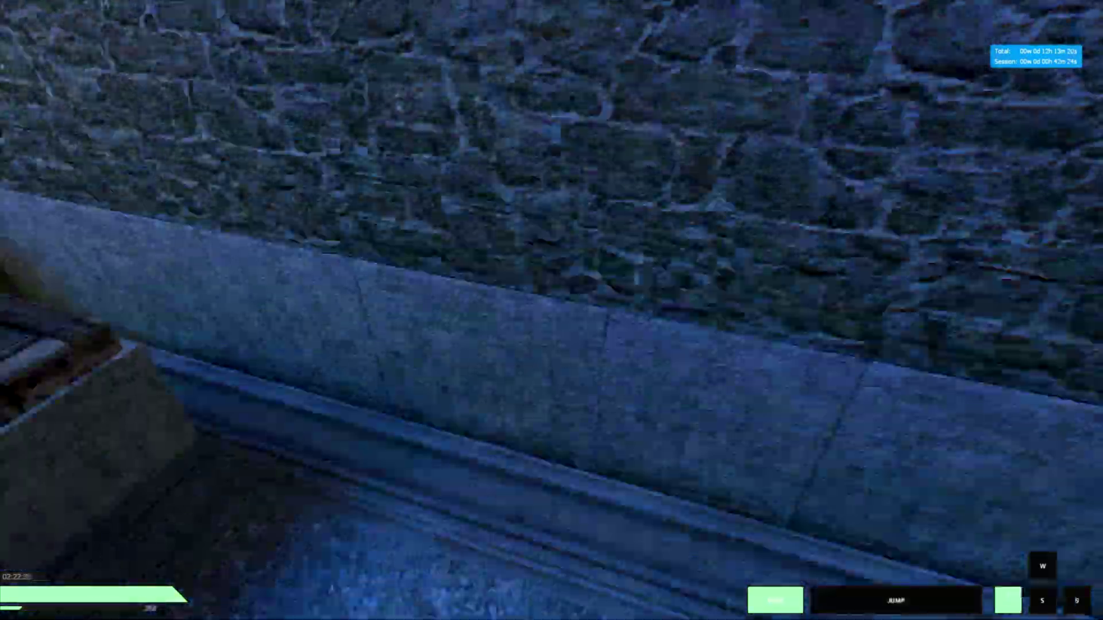
key("a")
key("w")
key("w")
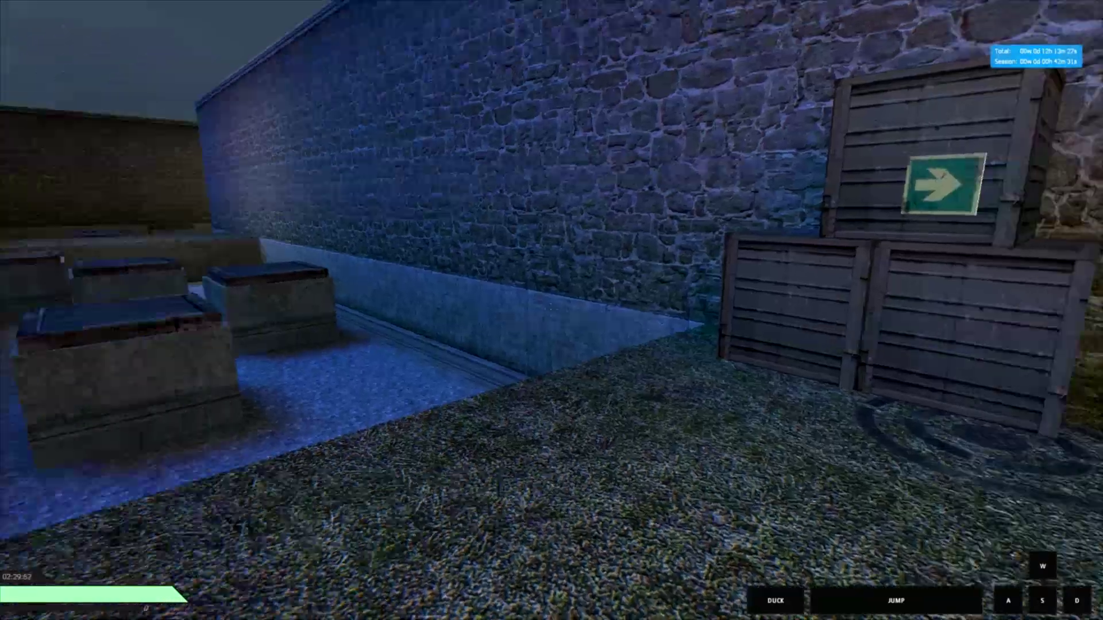
Strafe right in the air, circle toward the crates, and stop facing the wall.
key("d")
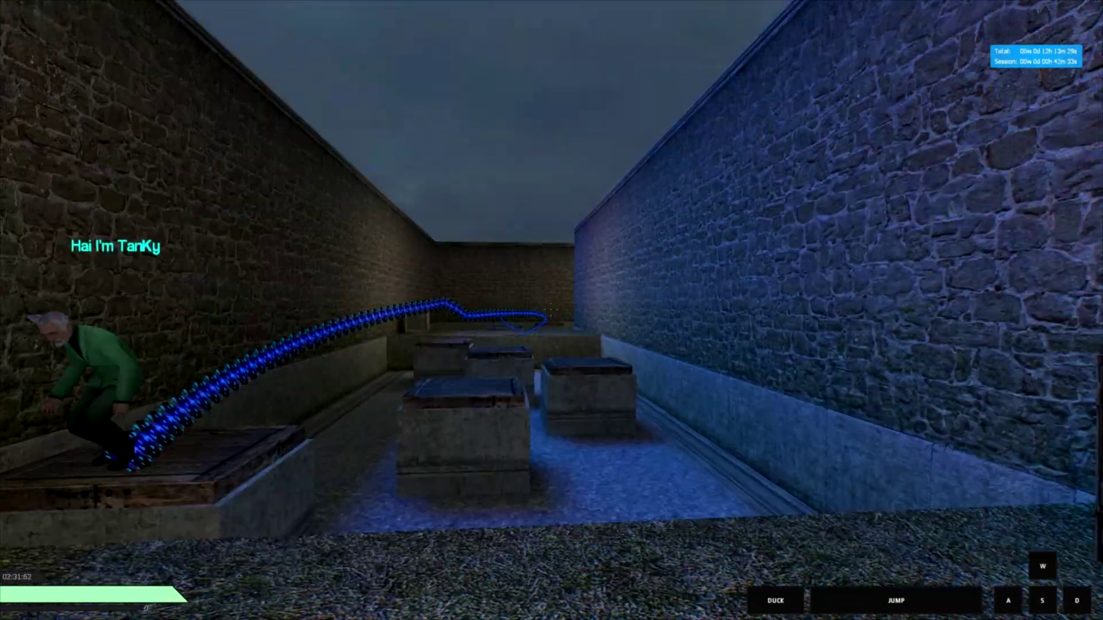
key("w")
key("w")
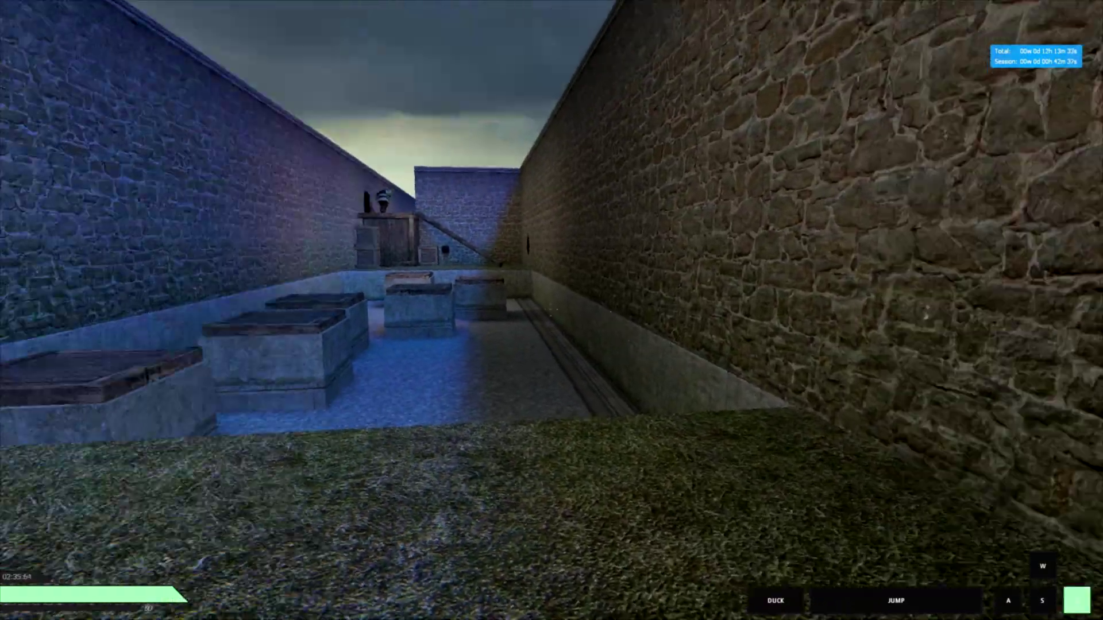
key("w")
key("w")
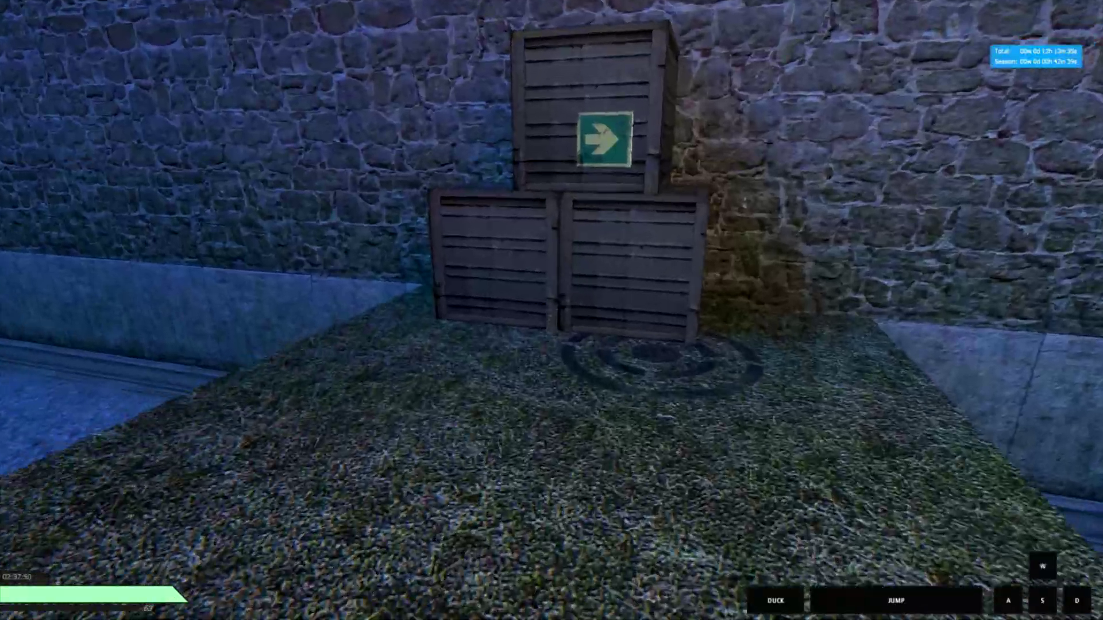
key("d")
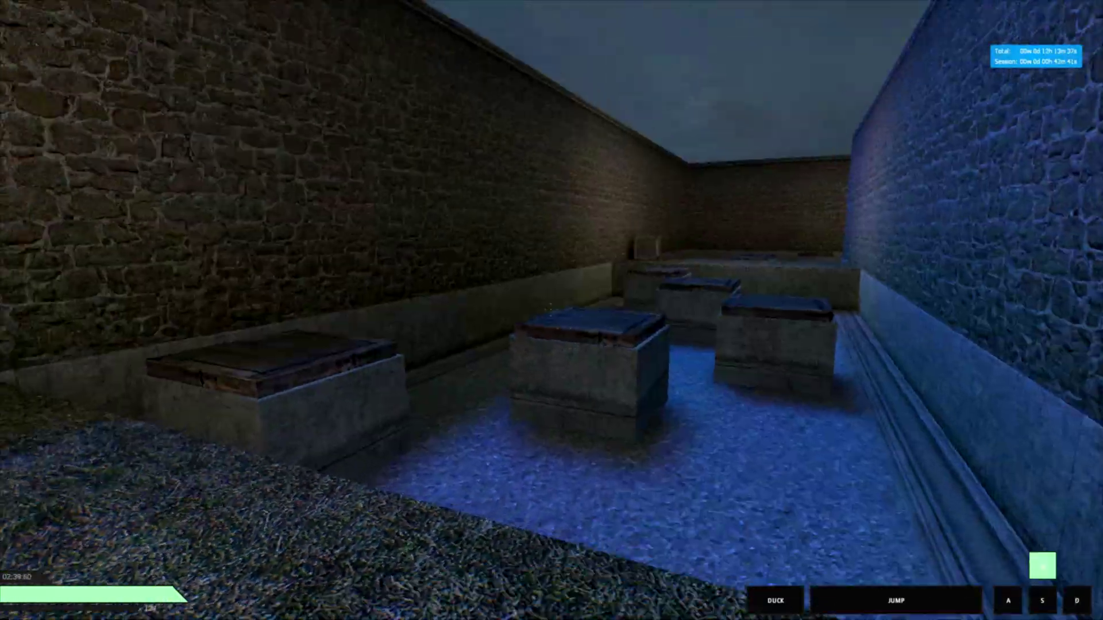
key("w")
key("w")
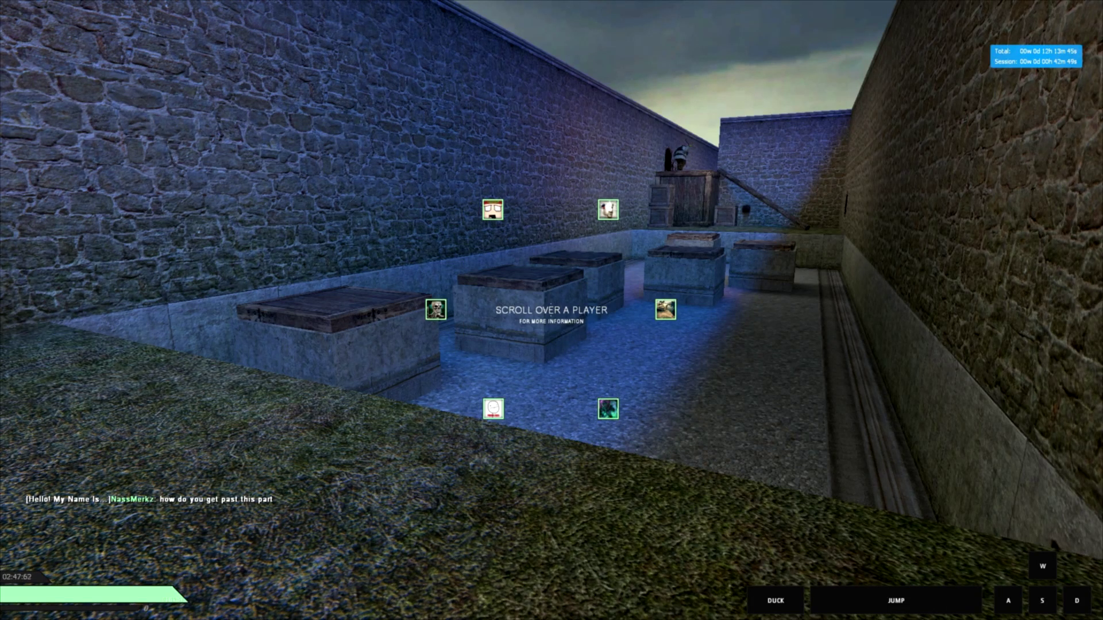
Close the player list, then turn from the stone wall toward the block corridor.
key("w")
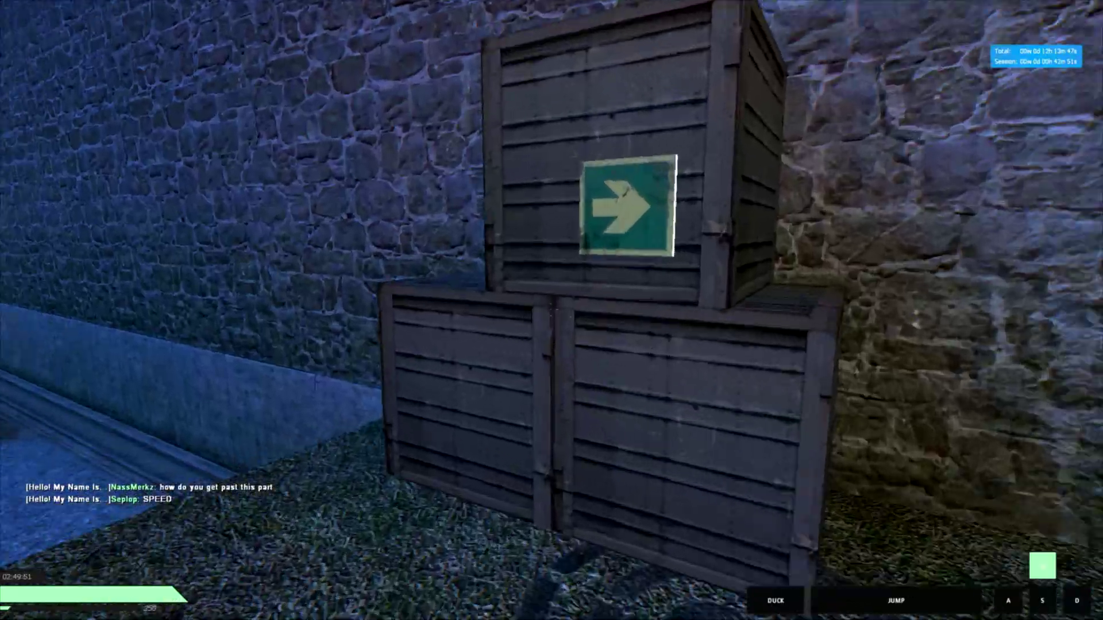
key("w")
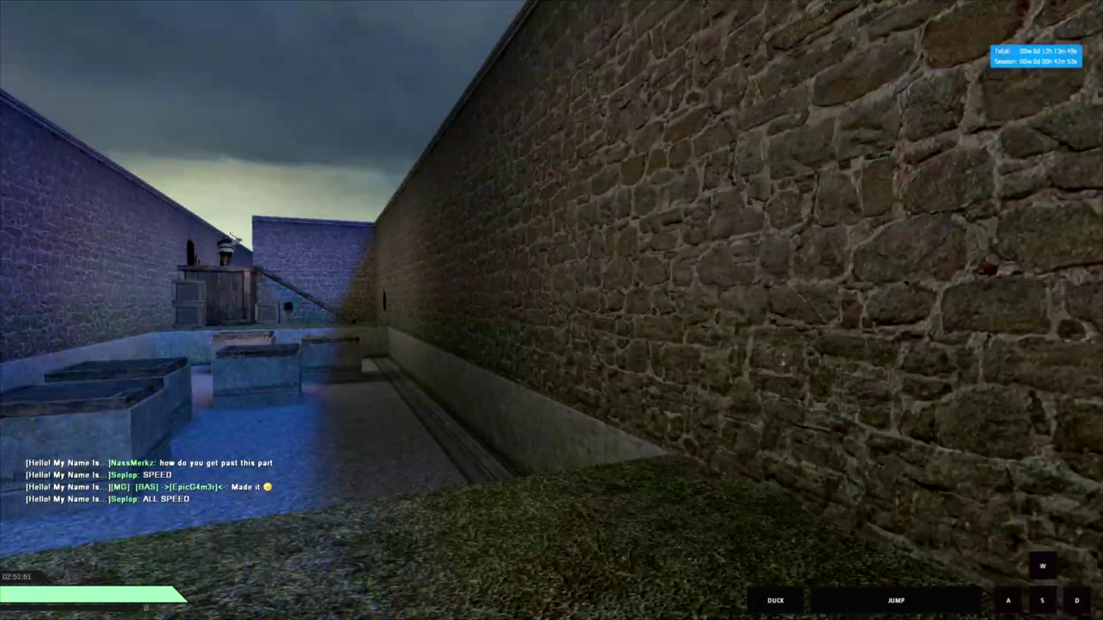
key("w")
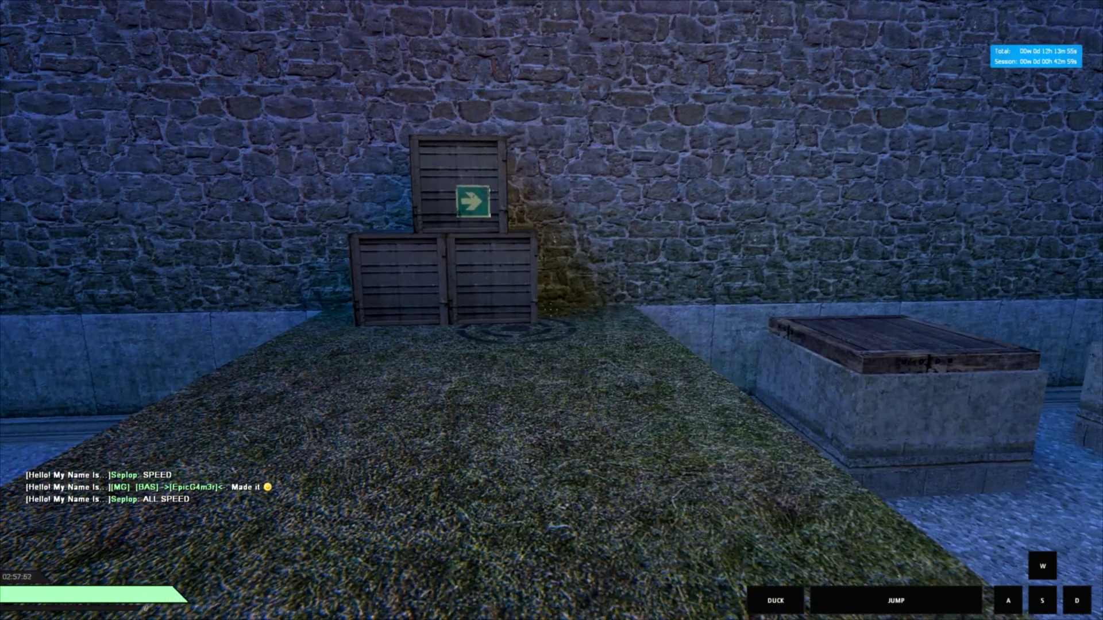
key("w")
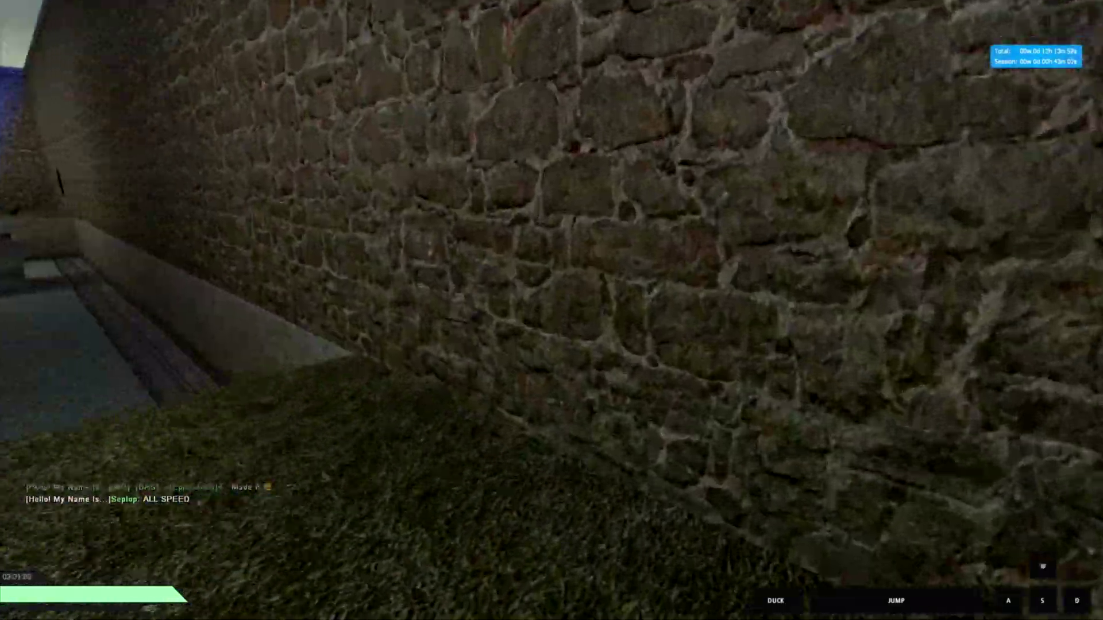
Run past the blocks, strafe left back to the crates, and face the wall through the alley.
key("w")
key("w")
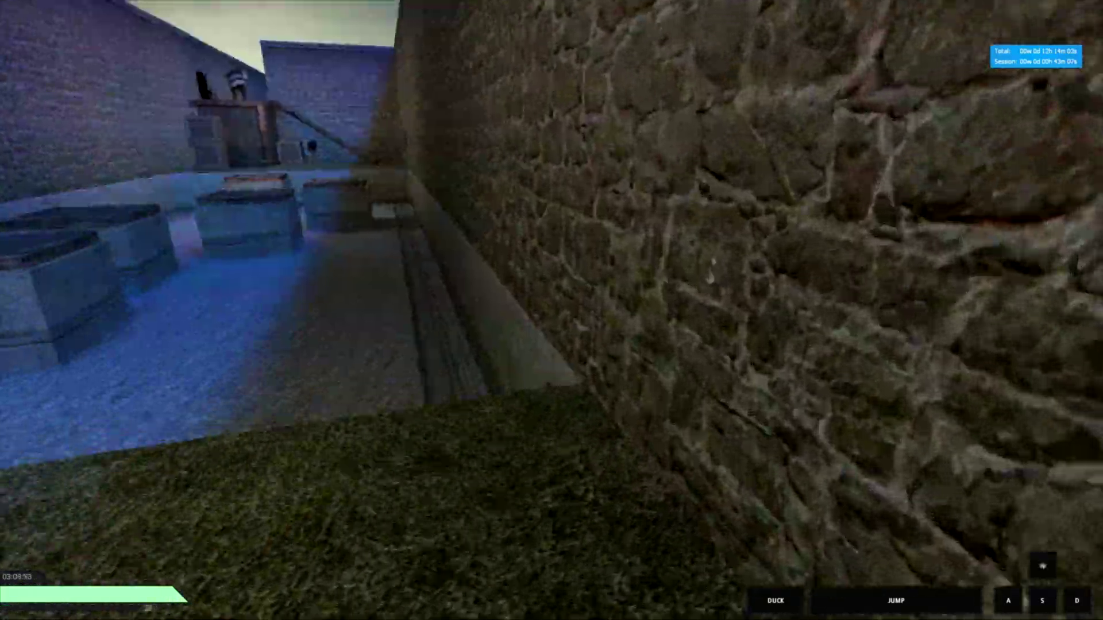
key("a")
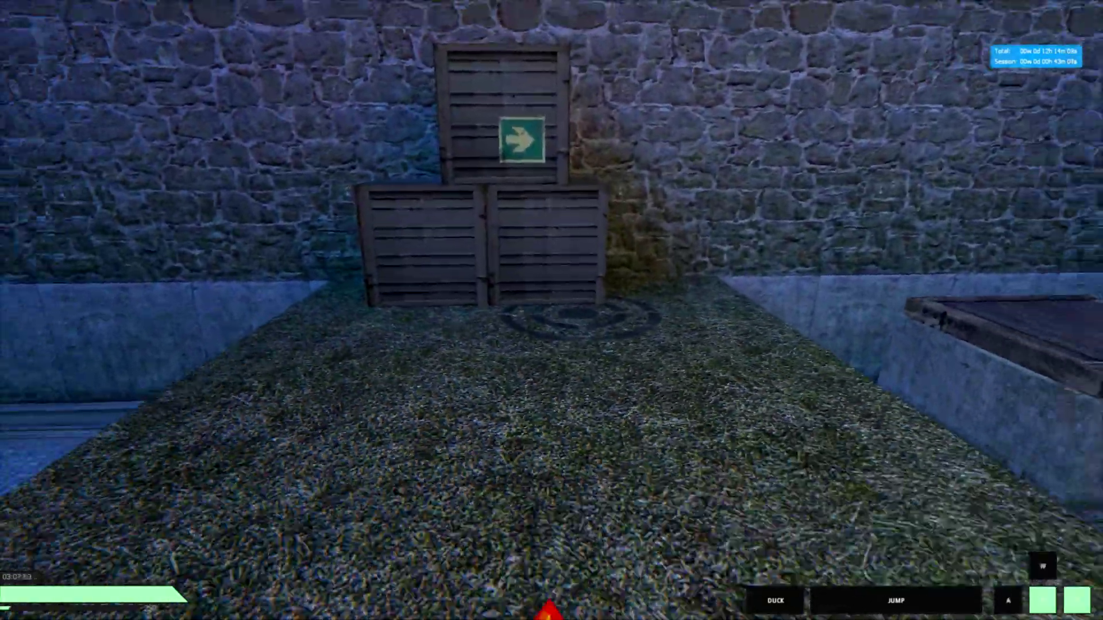
key("w")
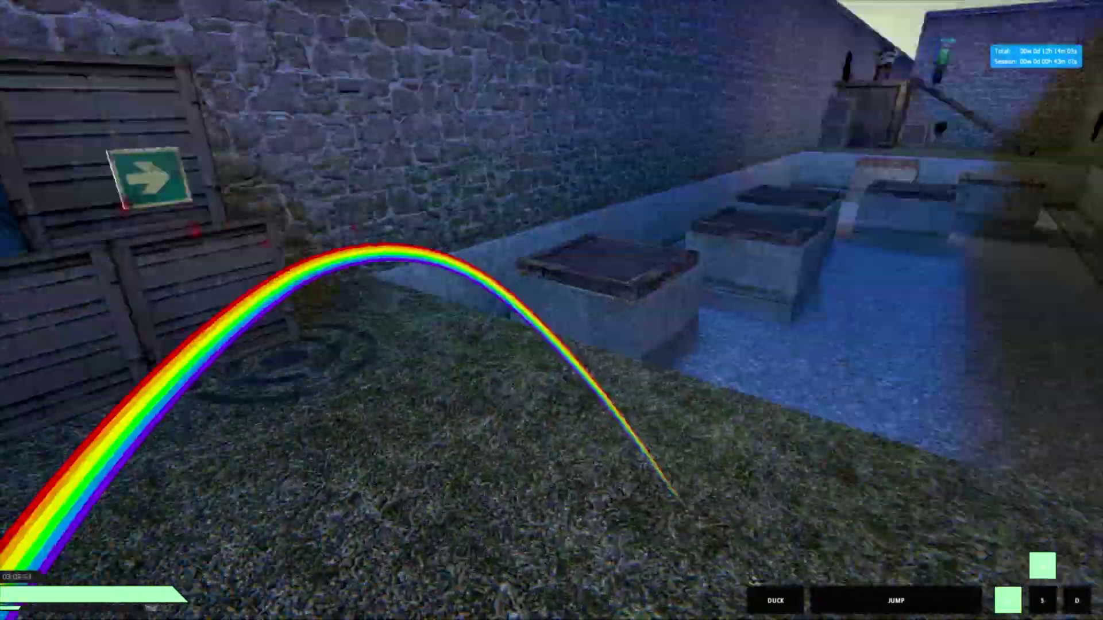
key("w")
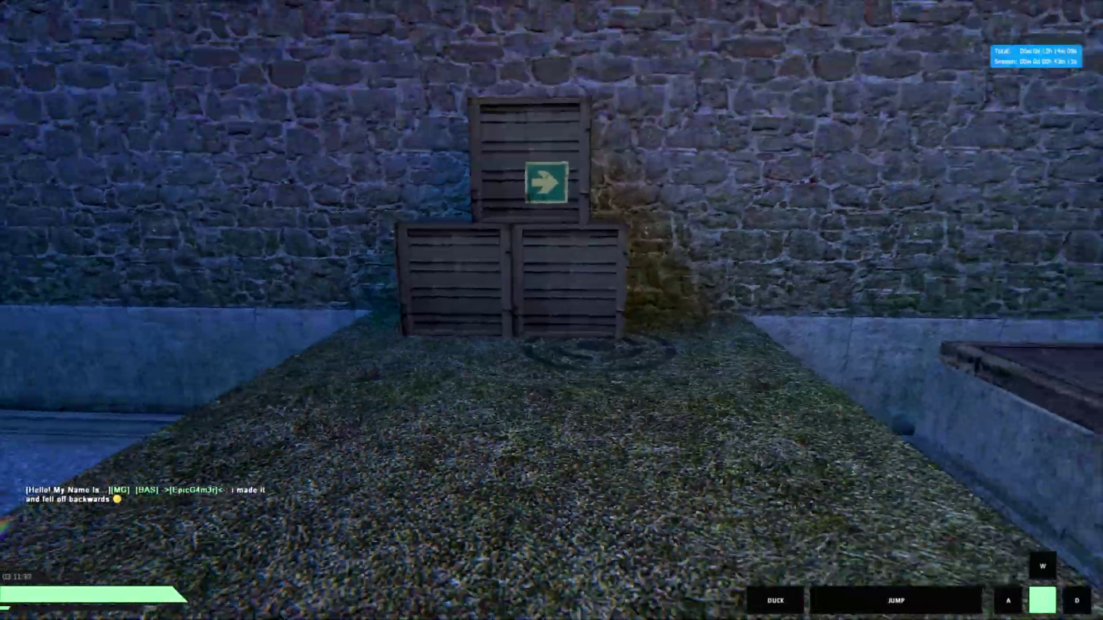
key("w")
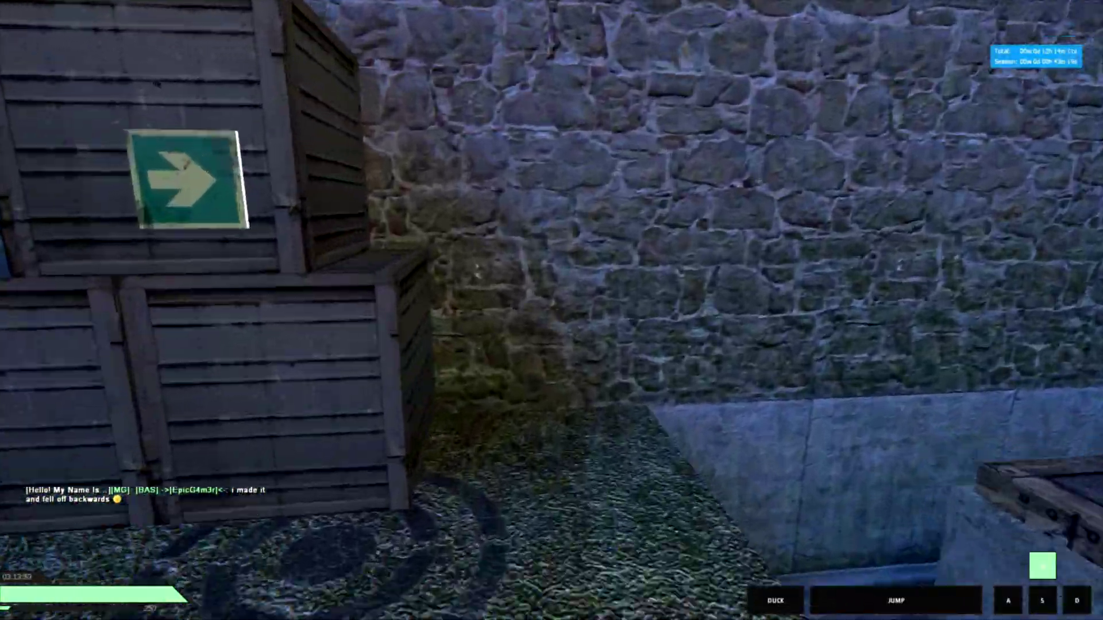
key("w")
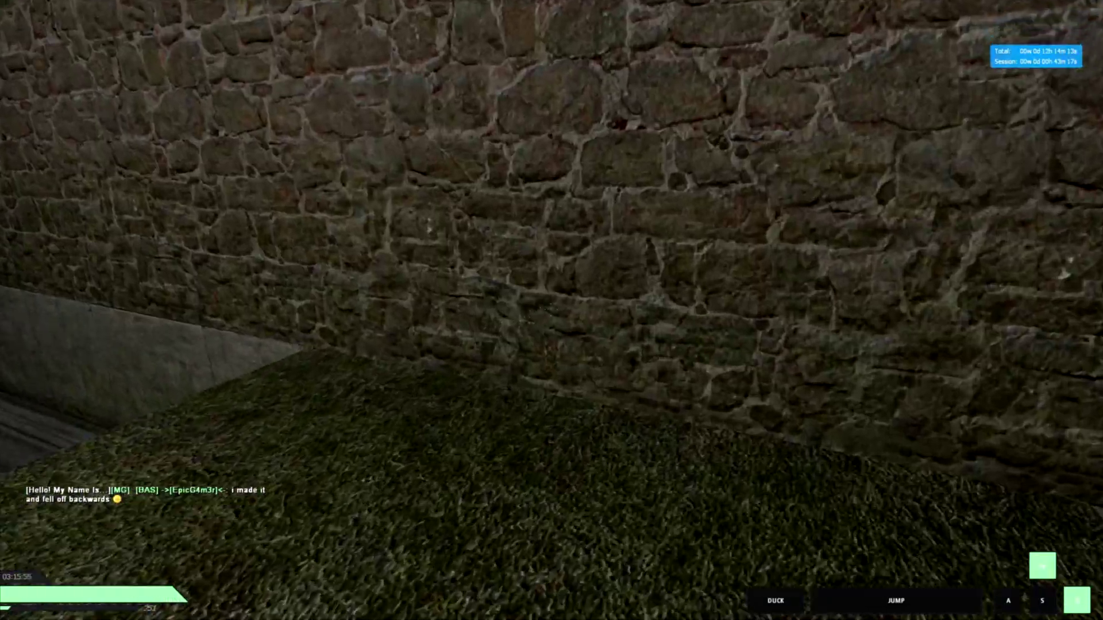